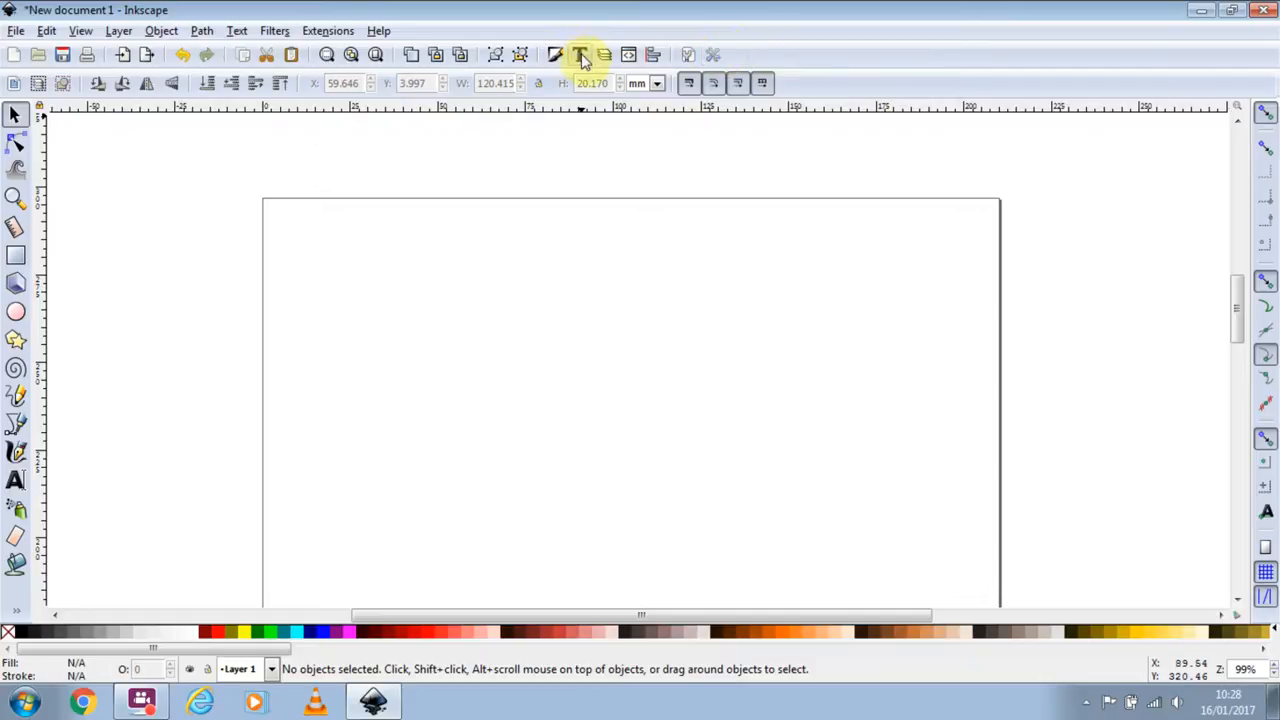
pyautogui.click(74, 32)
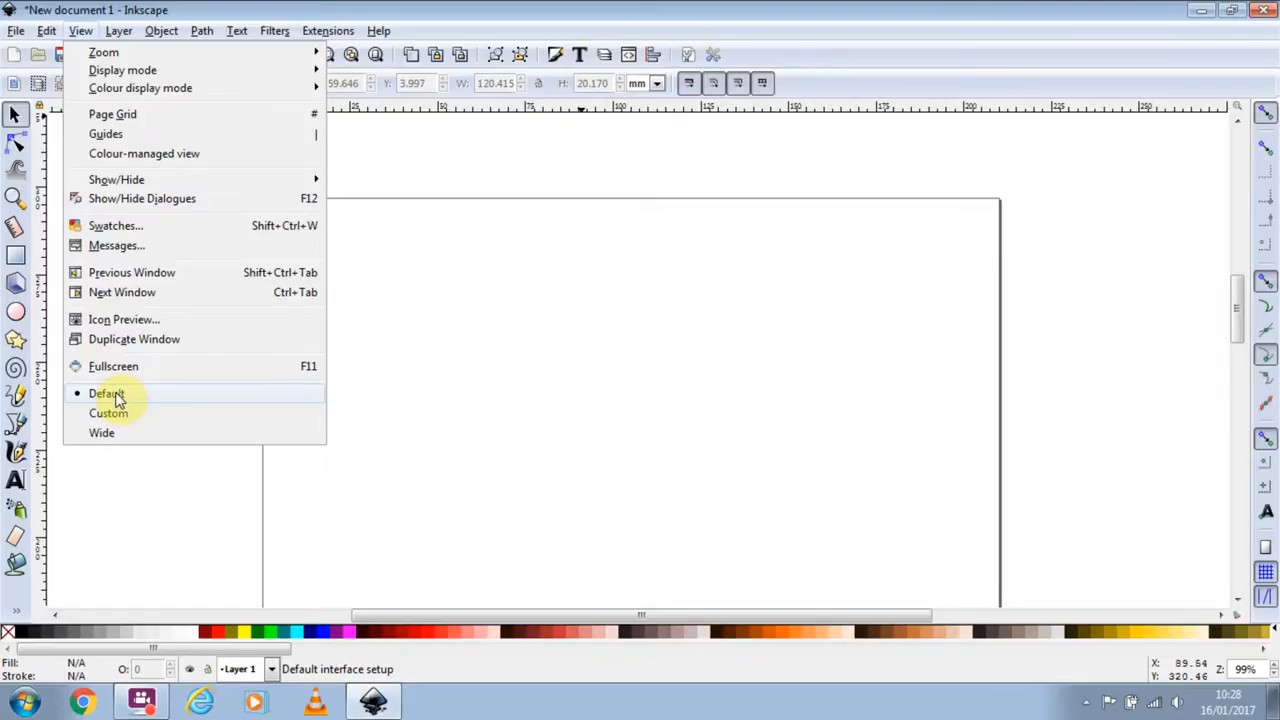
pyautogui.click(816, 40)
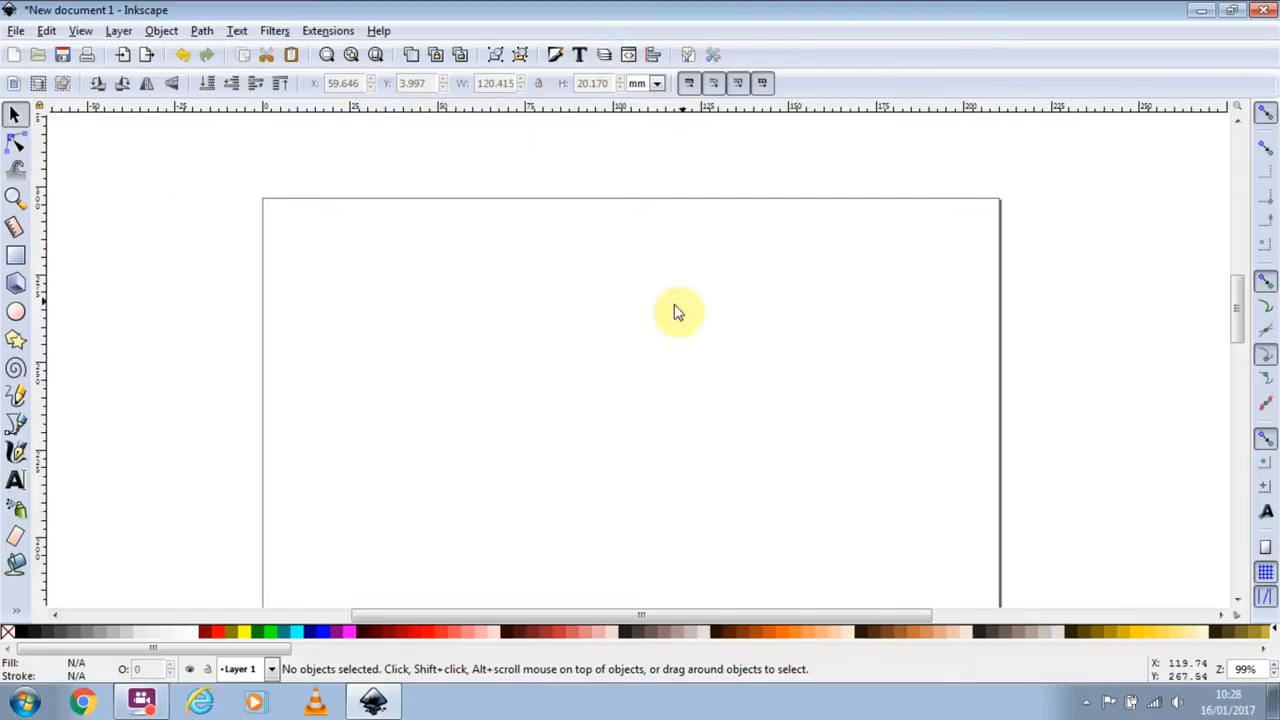
# Correct the misspelt word in the vector text near the page's lower edge so it reads "This is a Vector image"
pyautogui.scroll(-15, 946, 298)
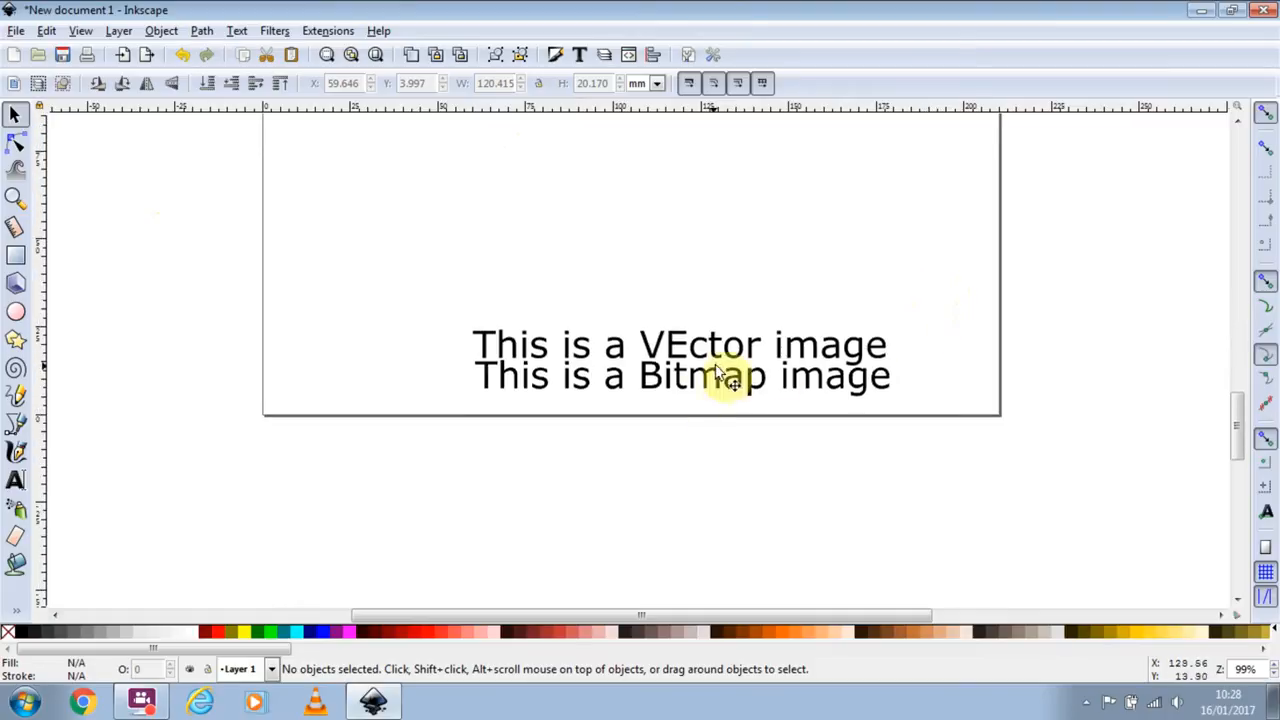
pyautogui.keyDown('ctrl'); pyautogui.scroll(2, 929, 388); pyautogui.keyUp('ctrl')
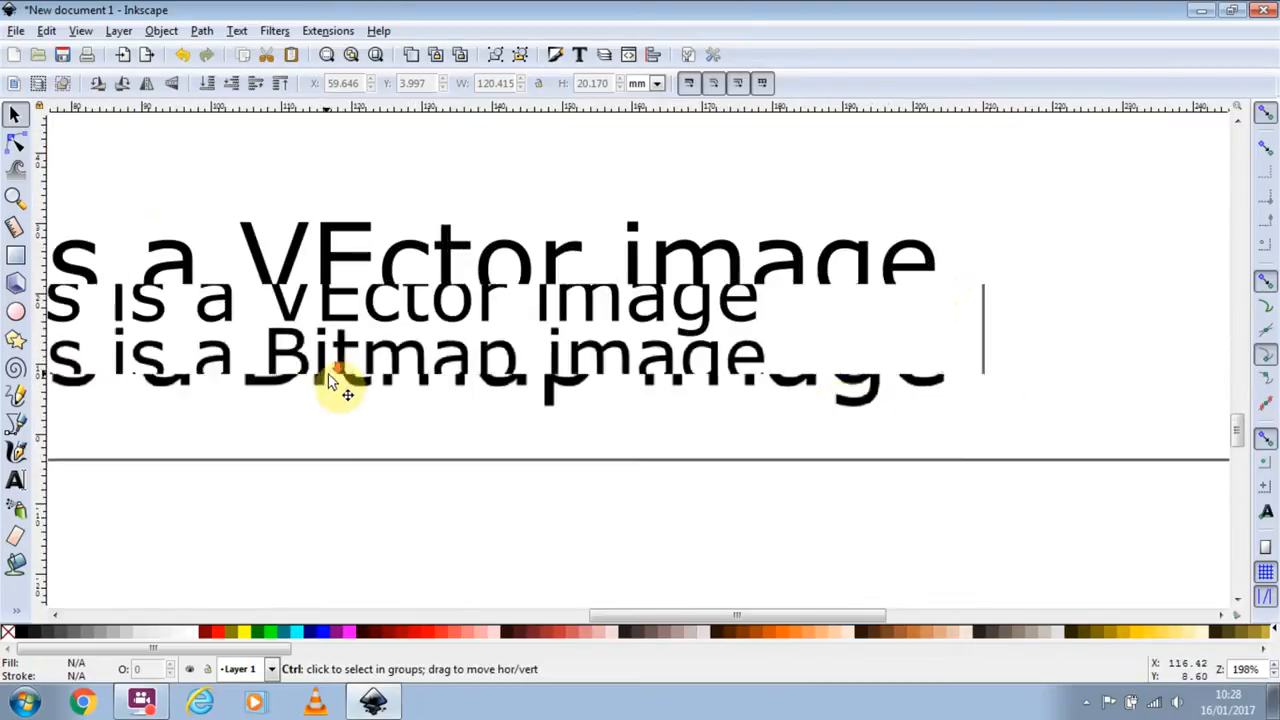
pyautogui.moveTo(313, 392); pyautogui.dragTo(494, 400)
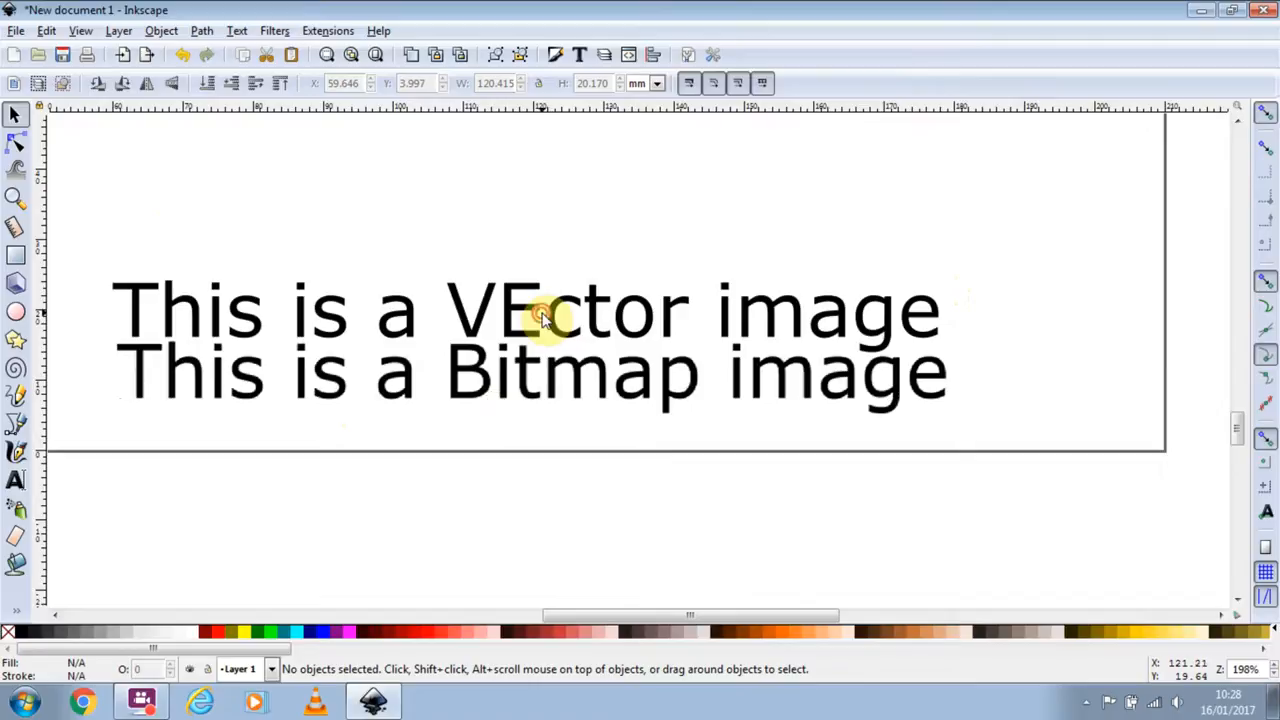
pyautogui.click(540, 316)
pyautogui.click(530, 318)
pyautogui.press('BackSpace')
pyautogui.write('e')
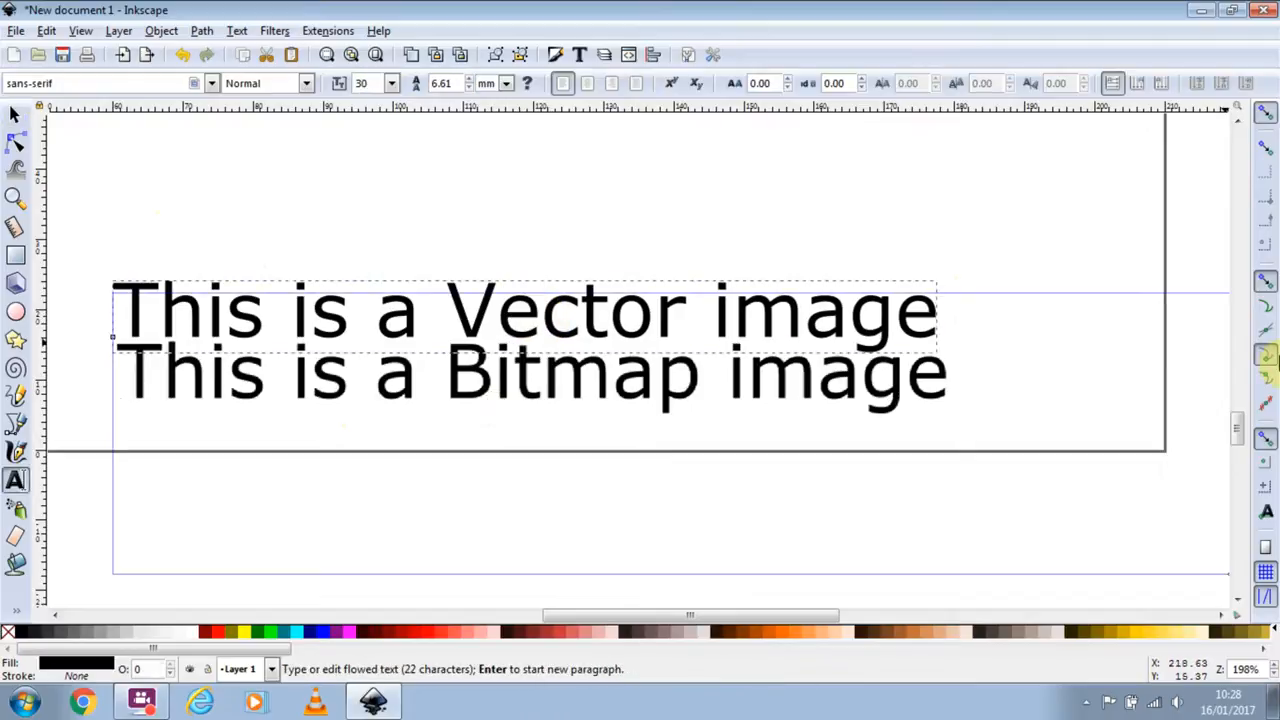
pyautogui.click(14, 116)
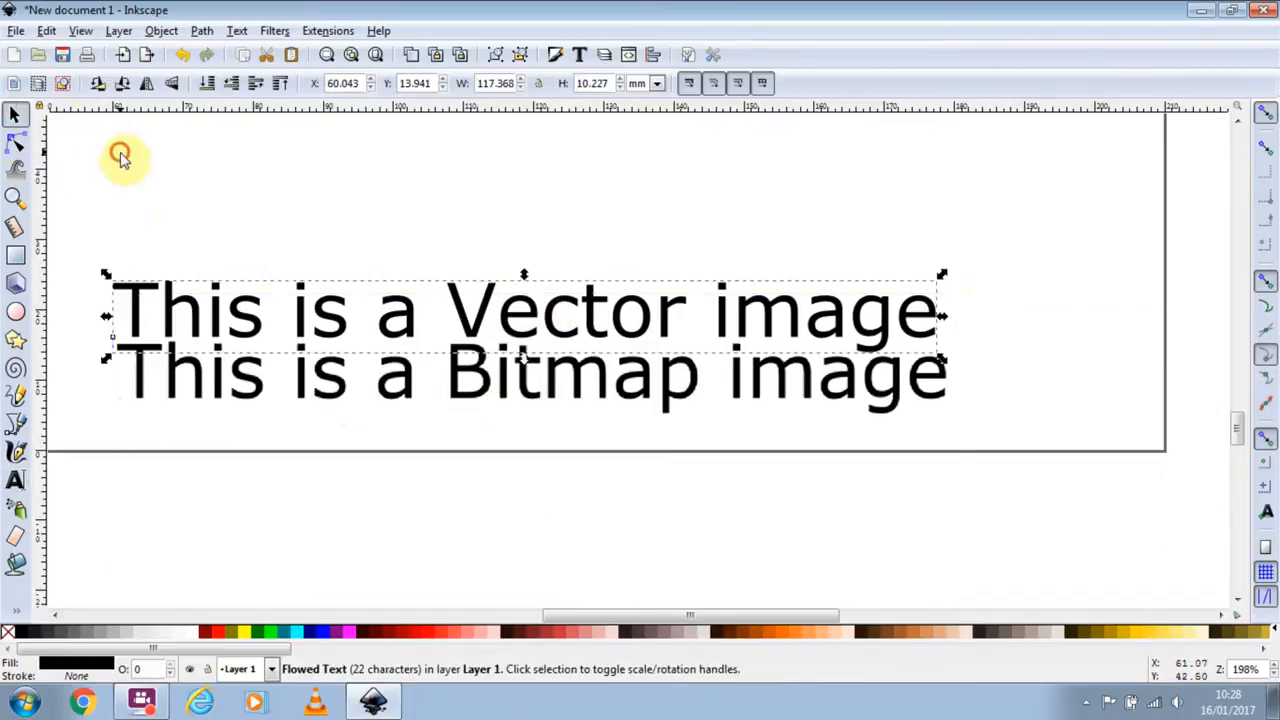
pyautogui.click(119, 151)
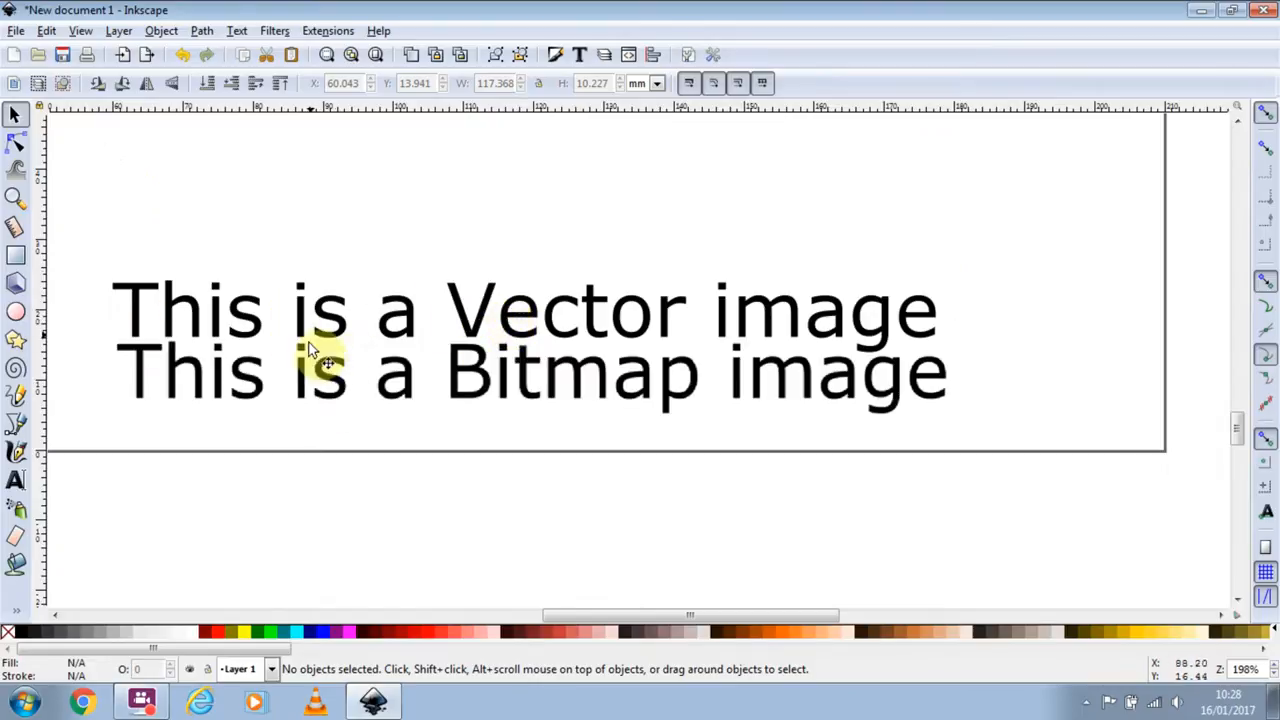
# Examine the letter edges of the vector text and the bitmap text at high magnification to compare their quality
pyautogui.moveTo(410, 270); pyautogui.dragTo(677, 300)
pyautogui.keyDown('ctrl'); pyautogui.scroll(3, 628, 357); pyautogui.keyUp('ctrl')
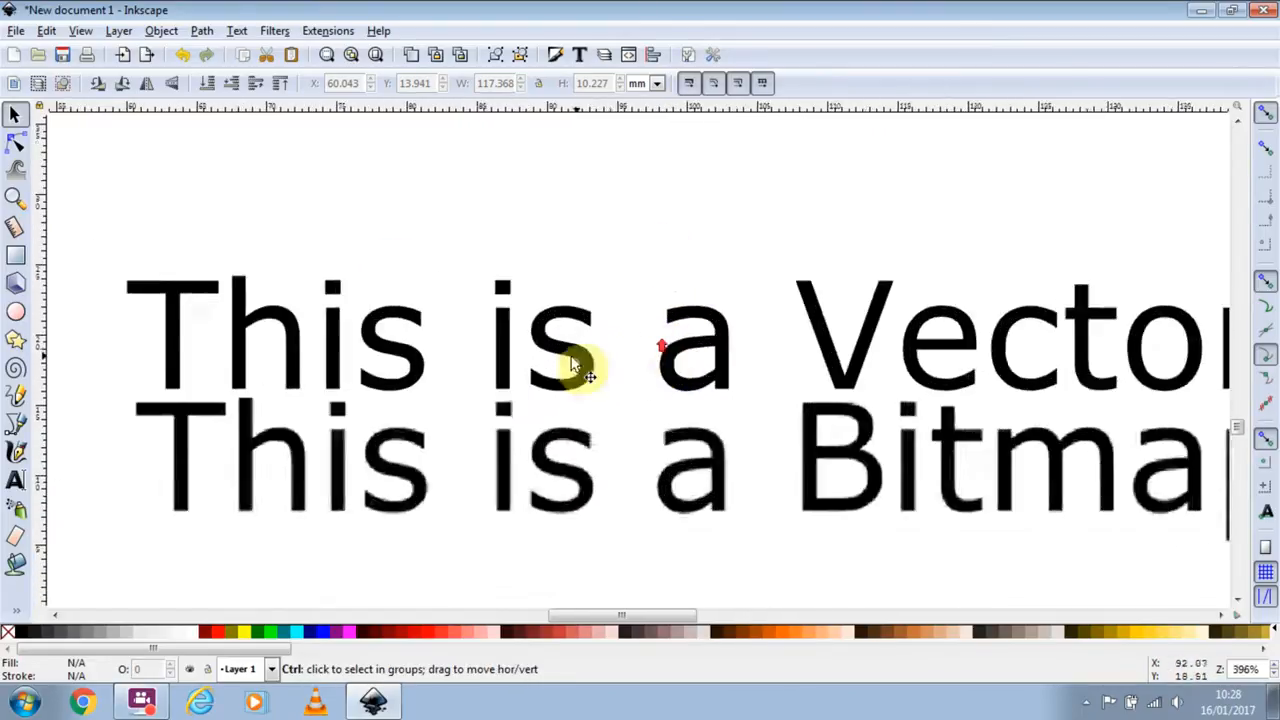
pyautogui.keyDown('ctrl'); pyautogui.scroll(2, 517, 392); pyautogui.keyUp('ctrl')
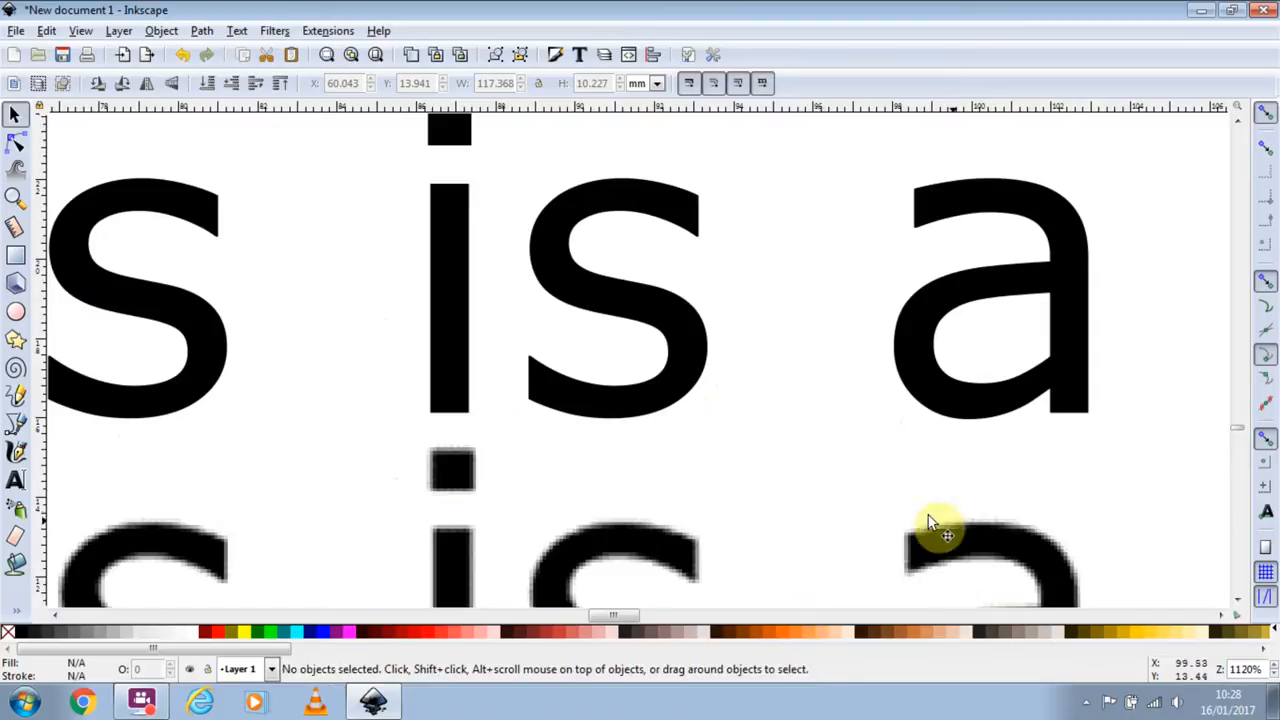
pyautogui.keyDown('ctrl'); pyautogui.scroll(3, 588, 546); pyautogui.keyUp('ctrl')
pyautogui.moveTo(534, 277); pyautogui.dragTo(586, 297)
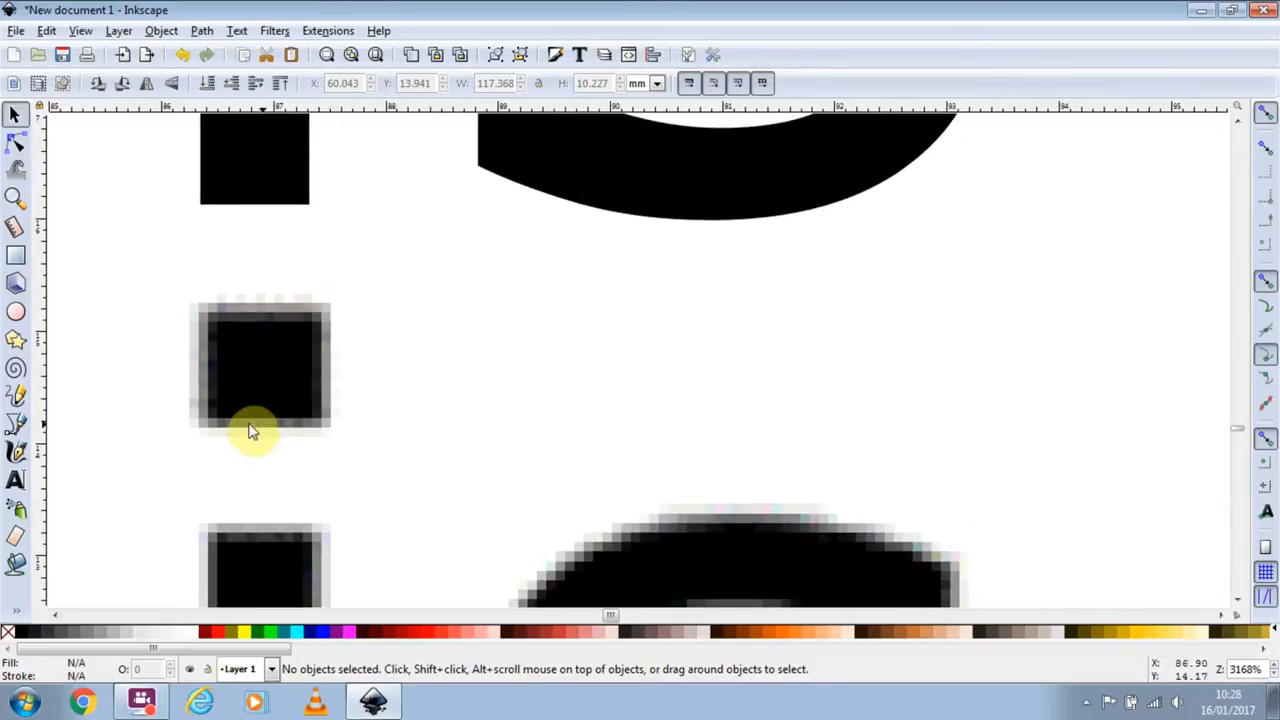
pyautogui.keyDown('ctrl'); pyautogui.scroll(-4, 666, 345); pyautogui.keyUp('ctrl')
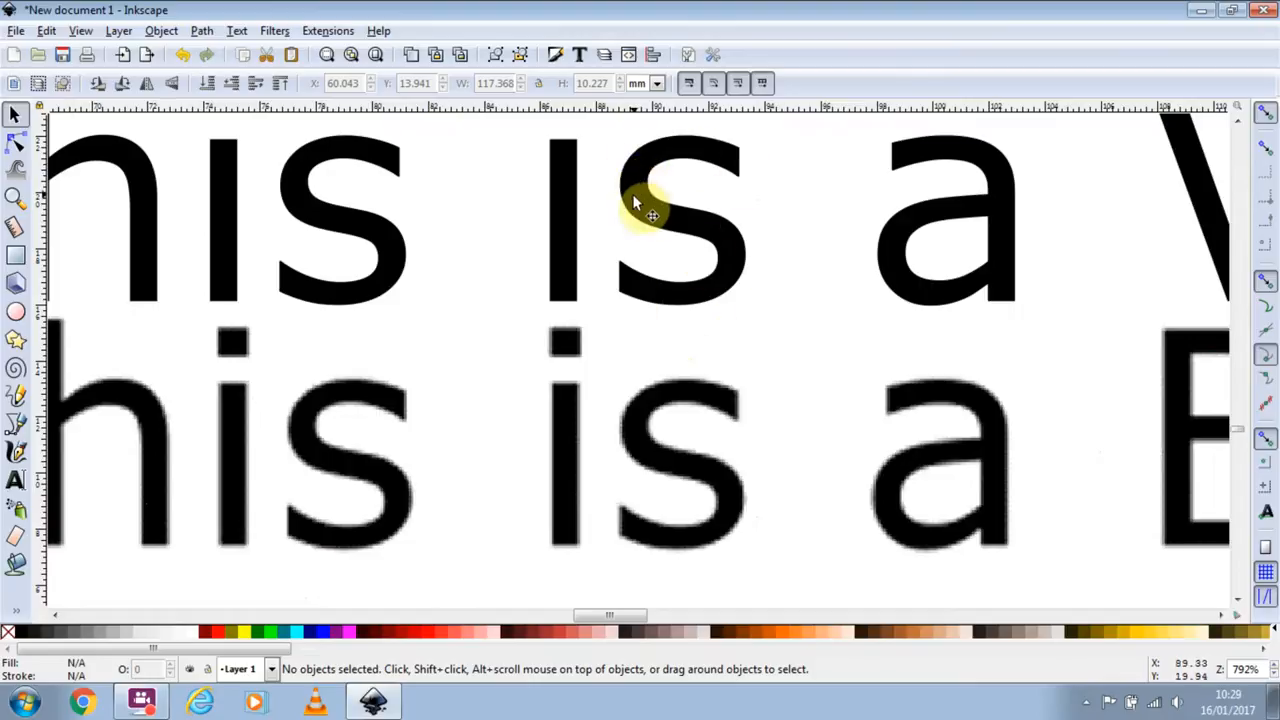
pyautogui.moveTo(766, 270); pyautogui.dragTo(706, 397)
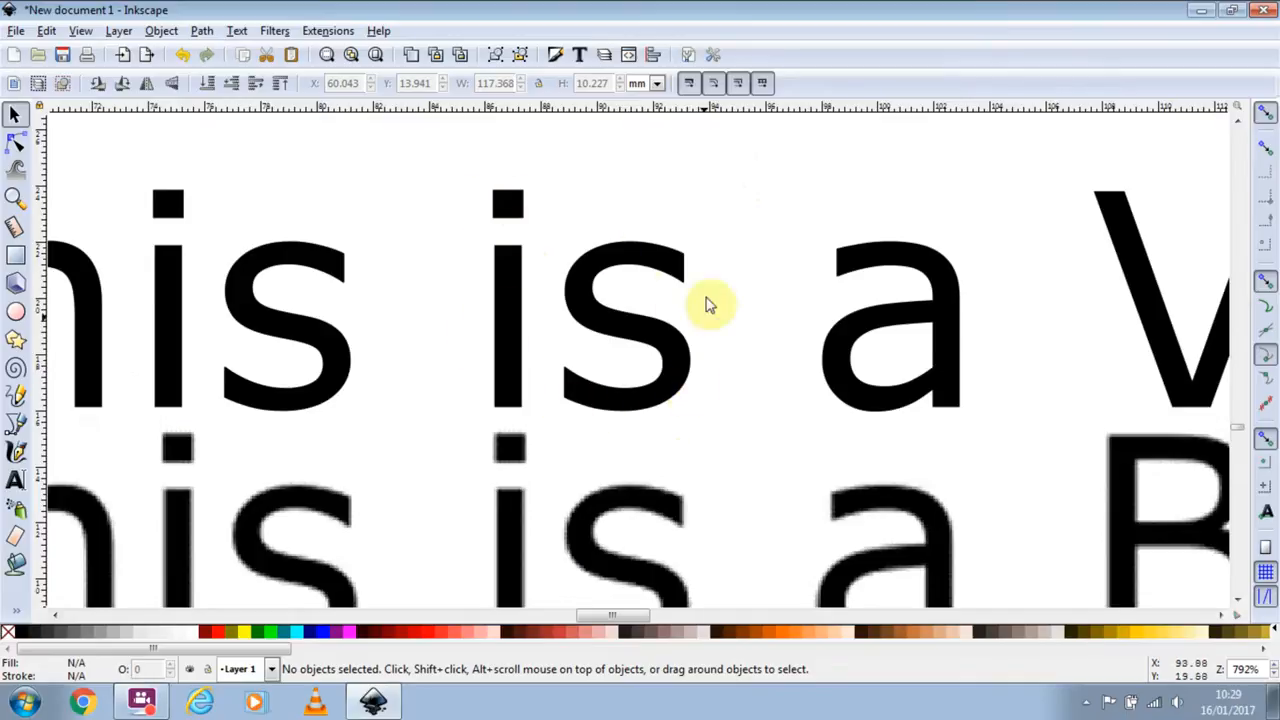
pyautogui.moveTo(761, 485); pyautogui.dragTo(740, 348)
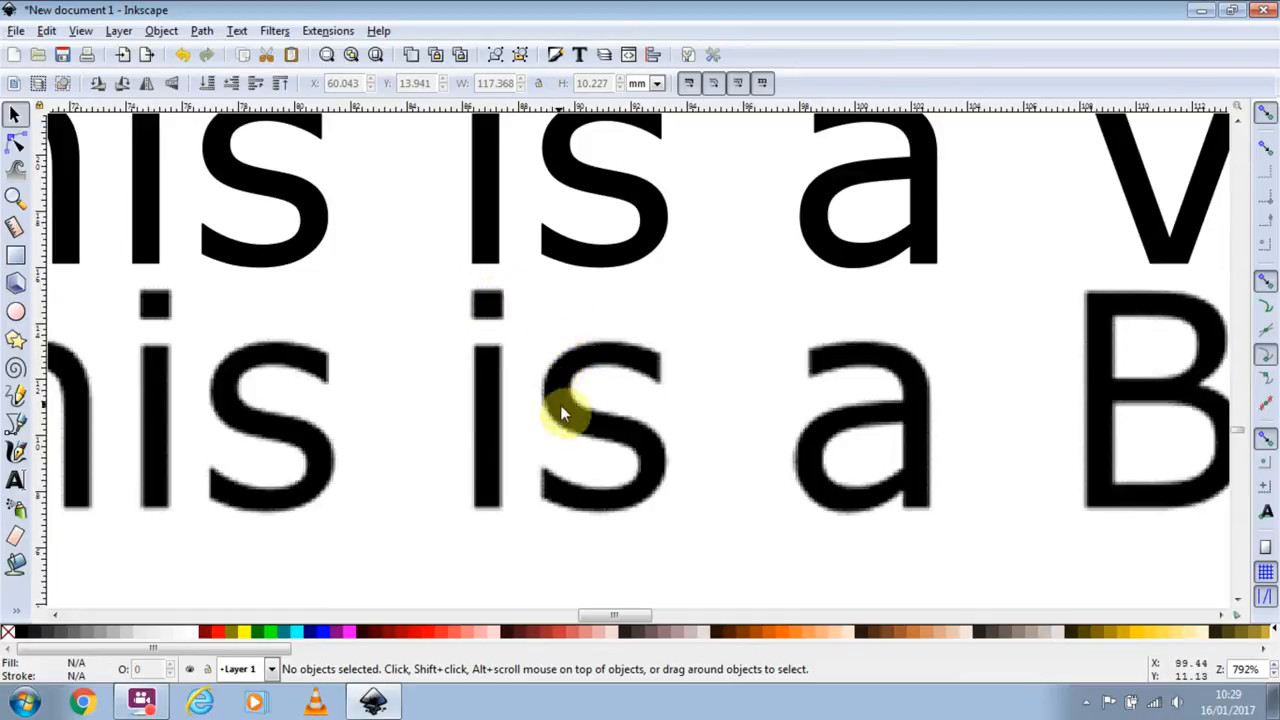
pyautogui.scroll(3, 620, 345)
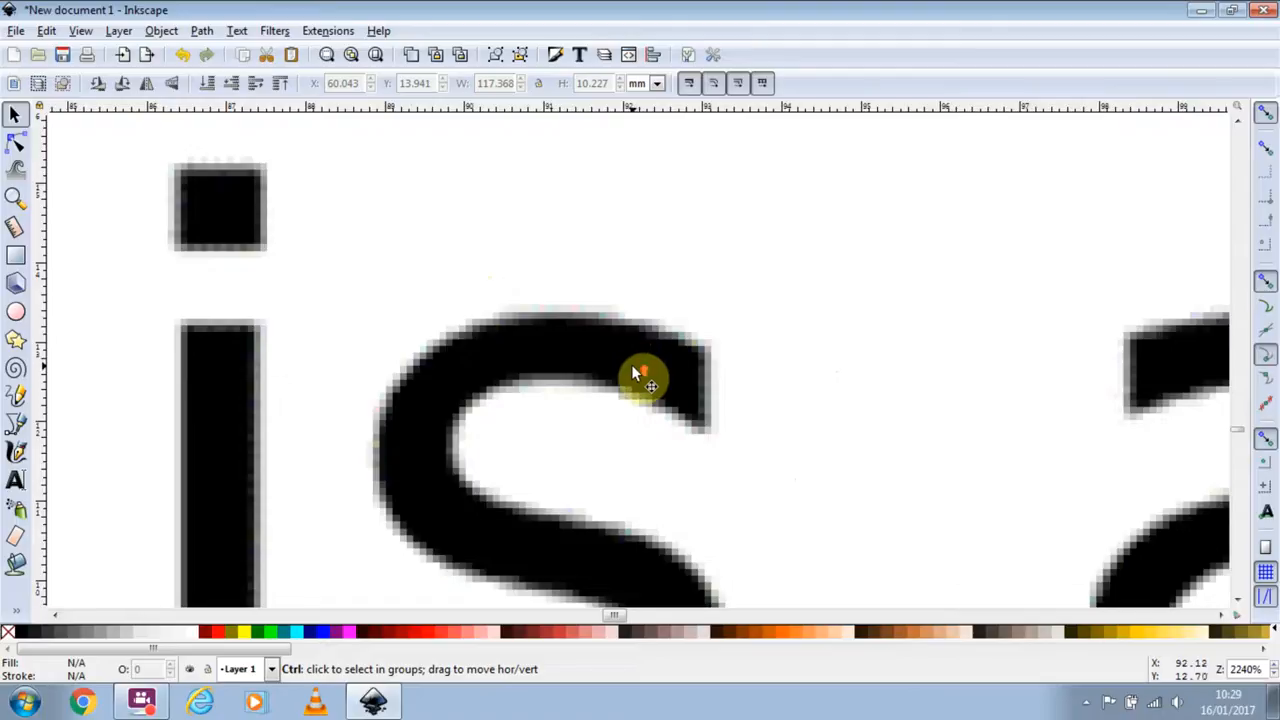
pyautogui.scroll(1, 633, 366)
pyautogui.scroll(-5, 653, 378)
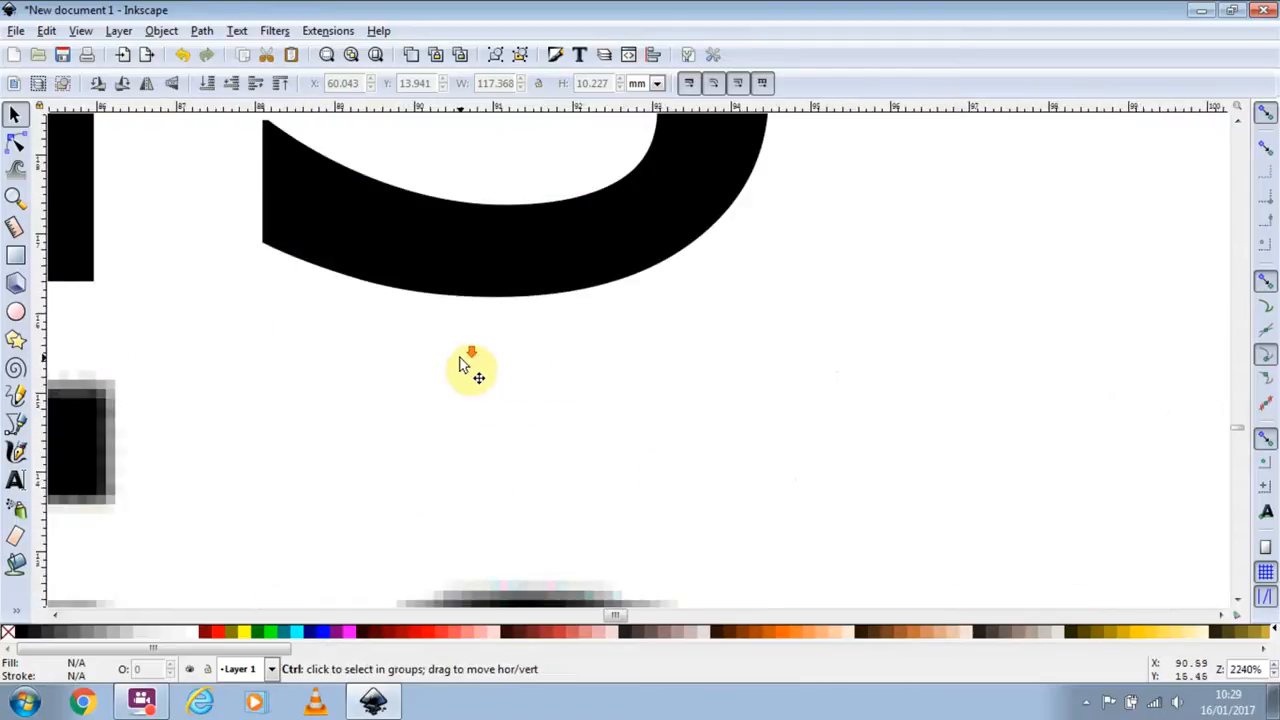
pyautogui.scroll(-2, 470, 370)
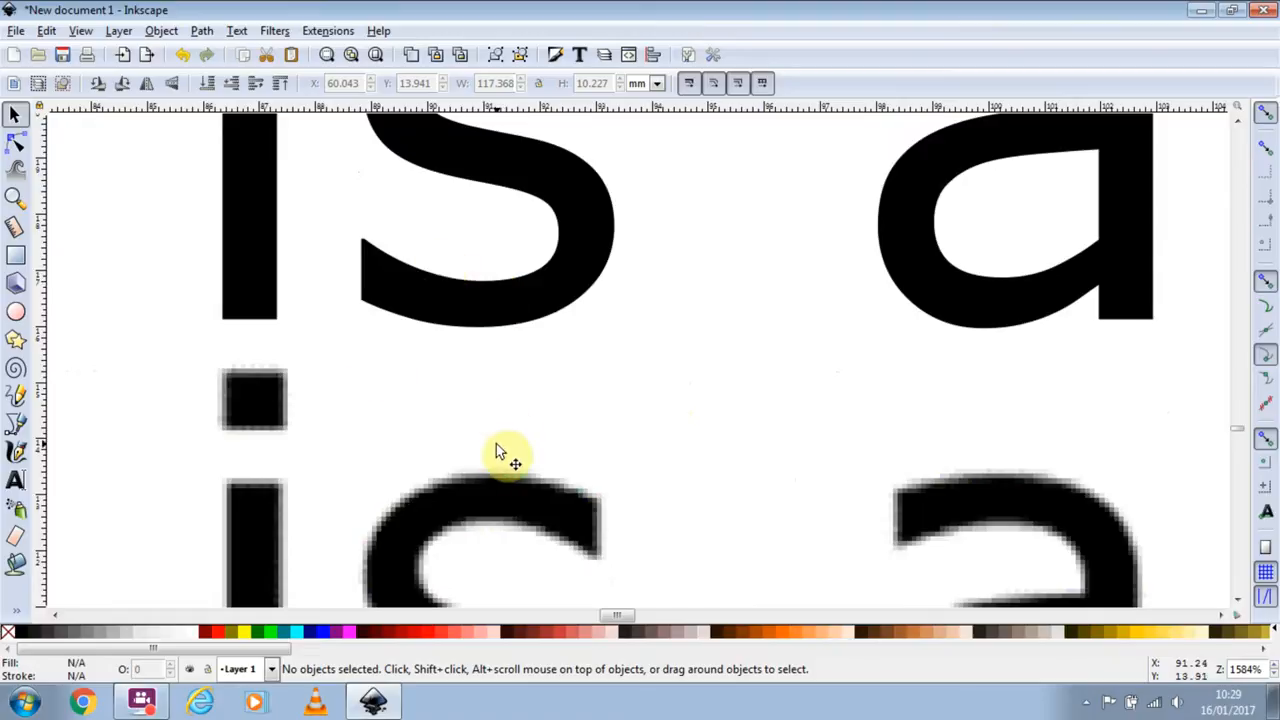
pyautogui.scroll(-2, 500, 452)
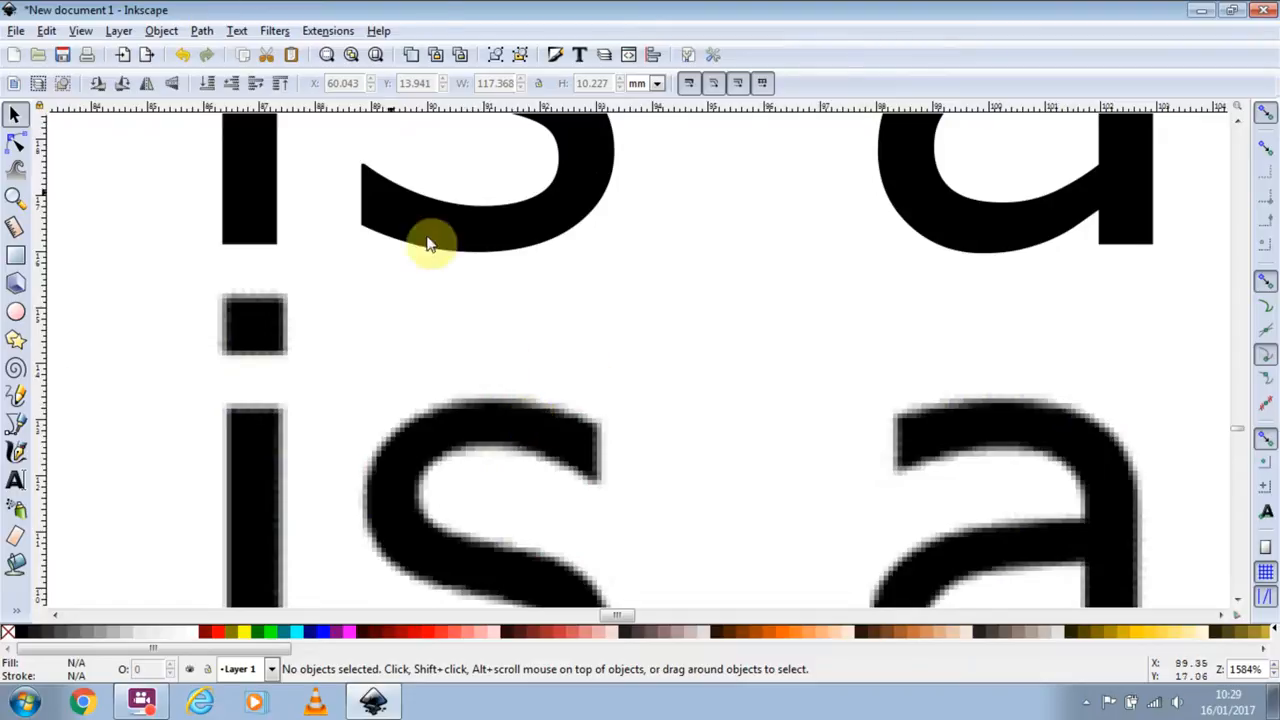
pyautogui.scroll(1, 505, 401)
pyautogui.scroll(1, 505, 401)
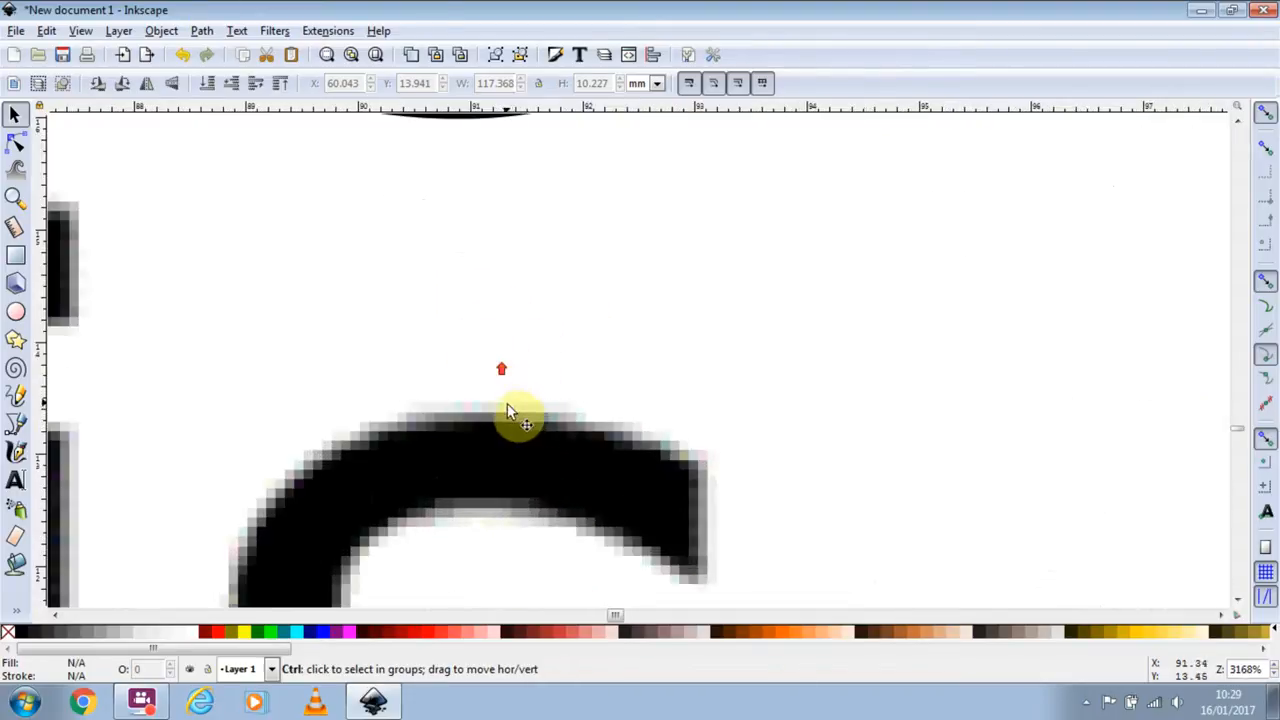
pyautogui.scroll(-6, 543, 420)
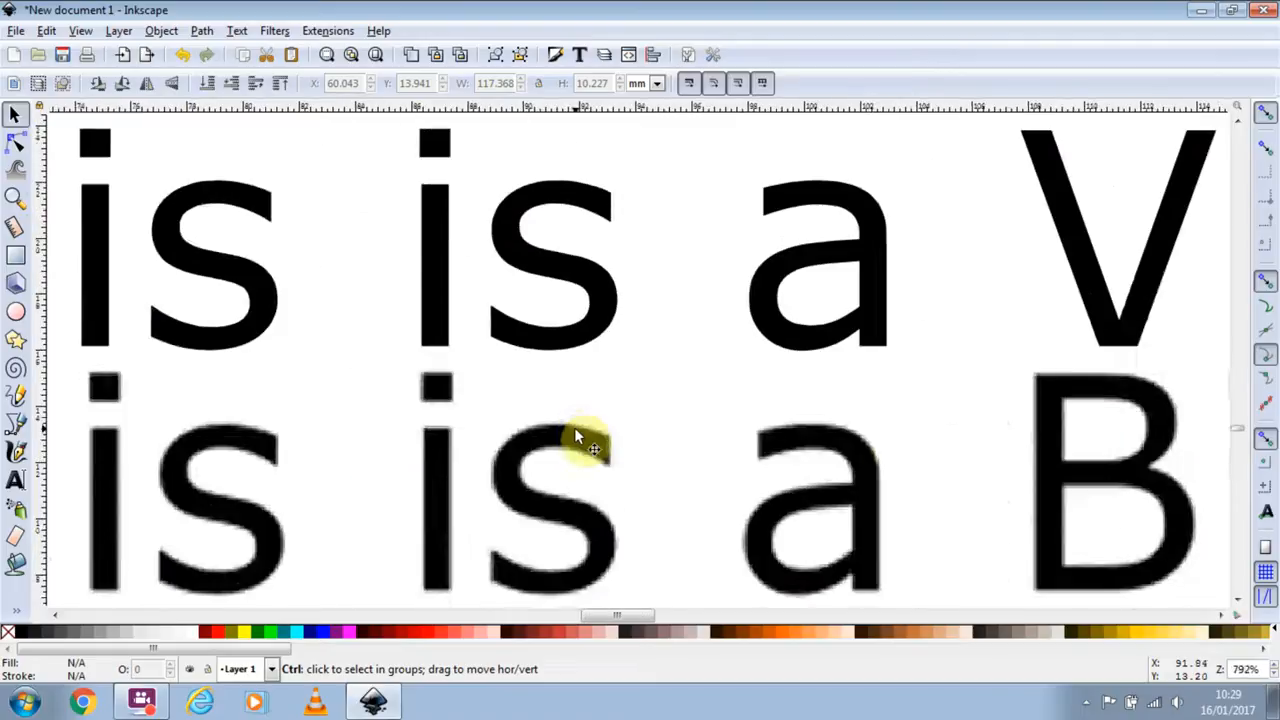
pyautogui.scroll(-1, 790, 520)
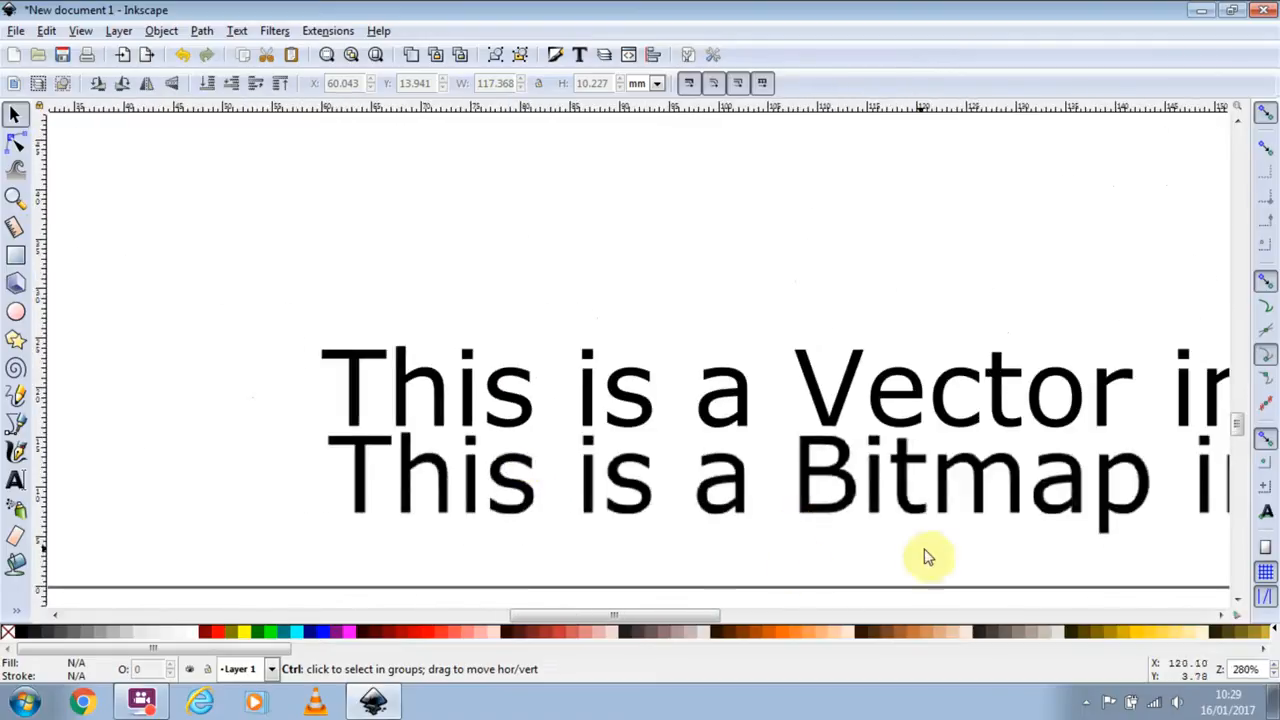
# Delete the bitmap image of the text and the "This is a Vector image" text from the page
pyautogui.moveTo(693, 618); pyautogui.dragTo(734, 634)
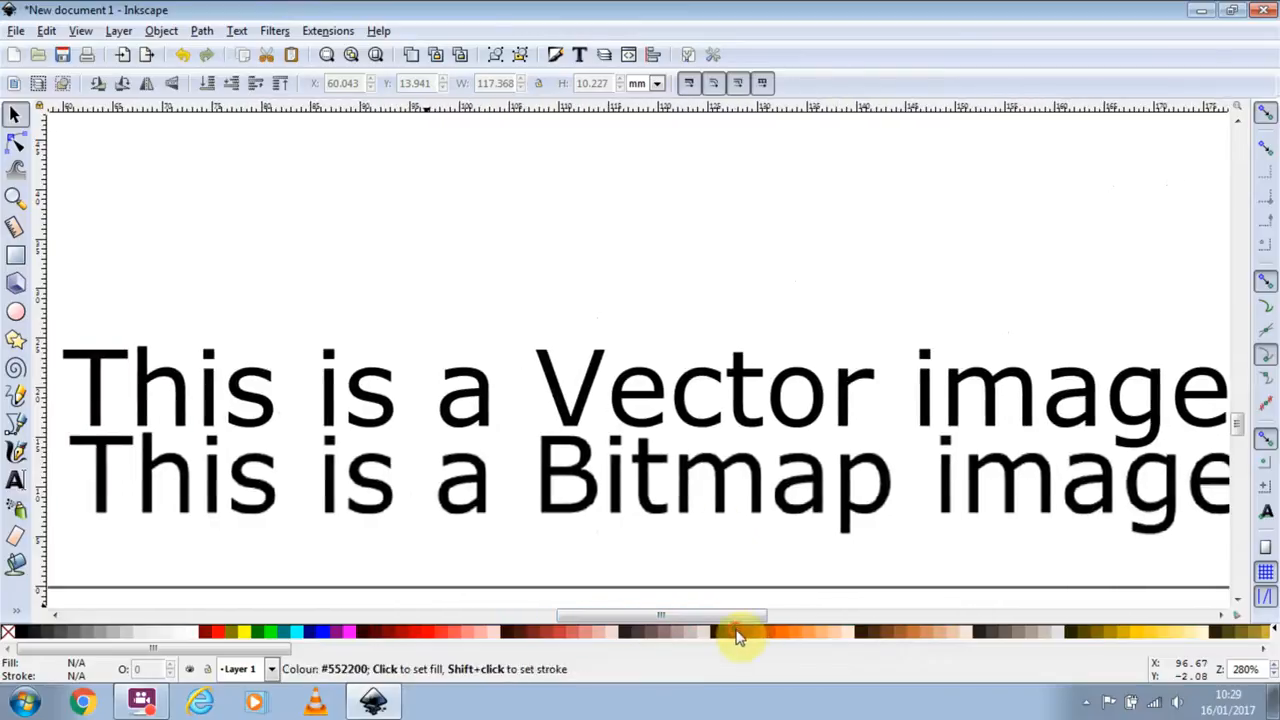
pyautogui.click(665, 512)
pyautogui.press('Delete')
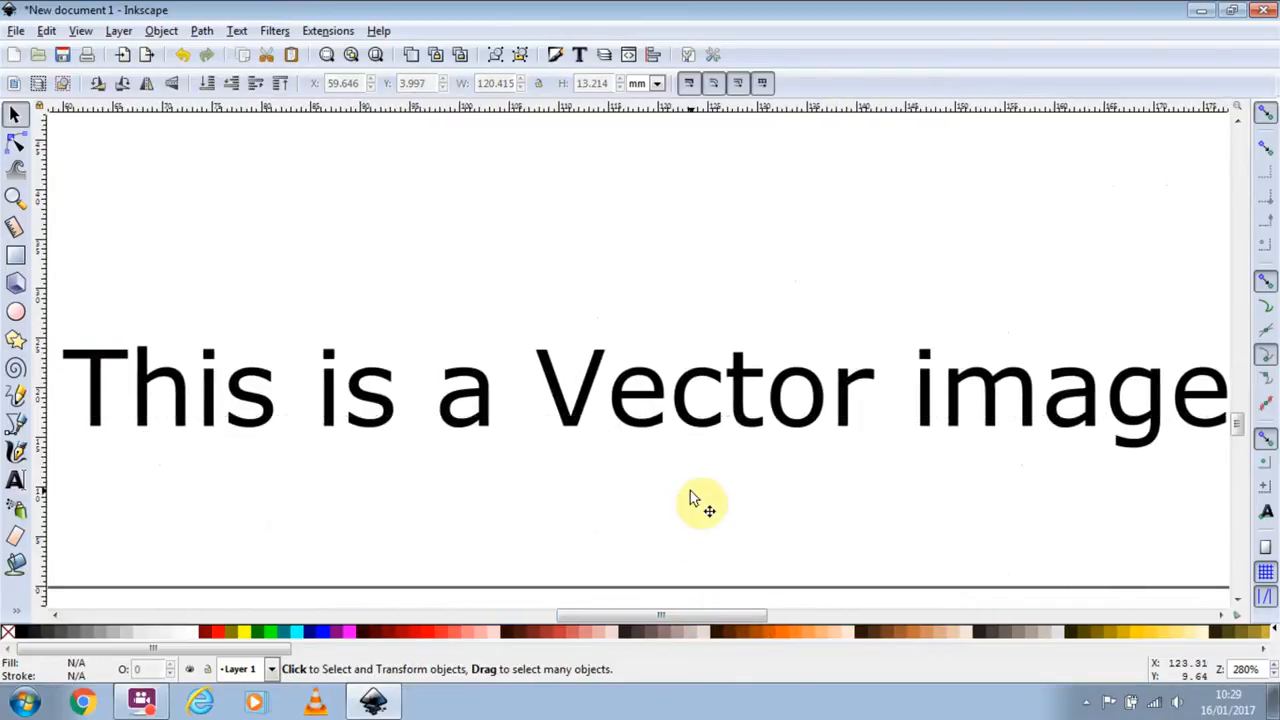
pyautogui.click(590, 380)
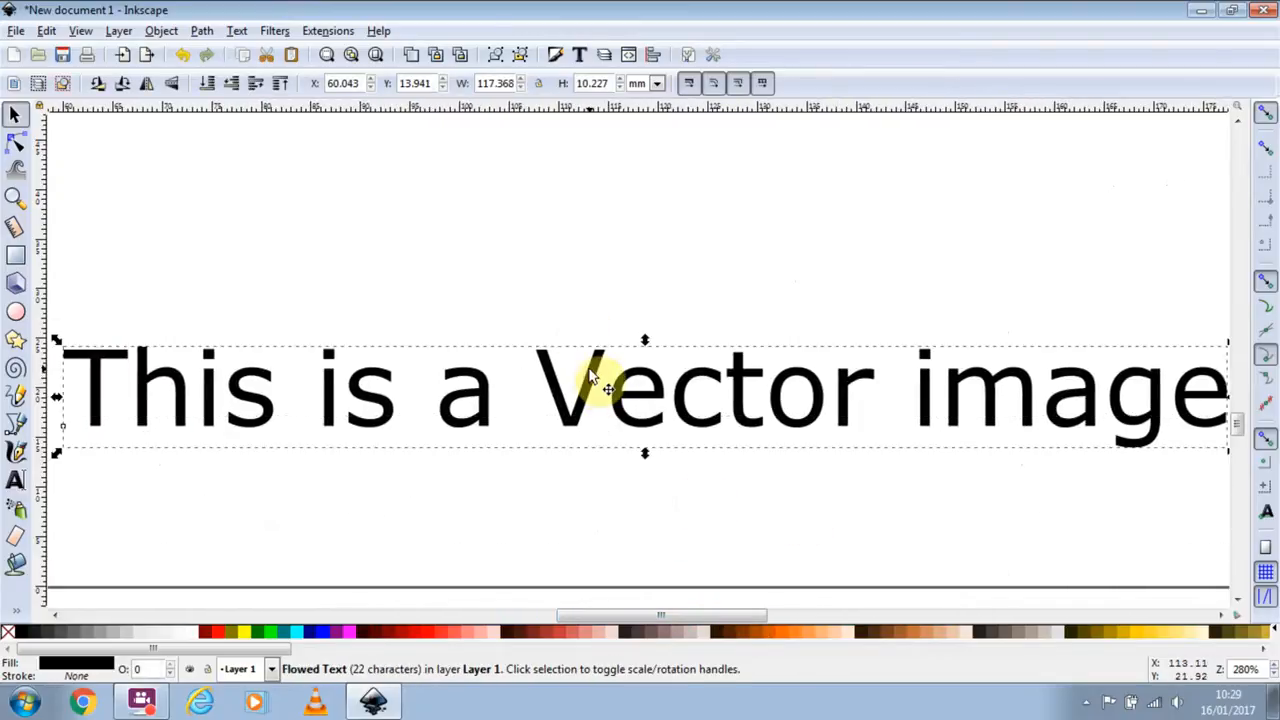
pyautogui.press('Delete')
# Add a line of text with the person's title and surname near the upper-left corner of the page
pyautogui.scroll(-3, 730, 380)
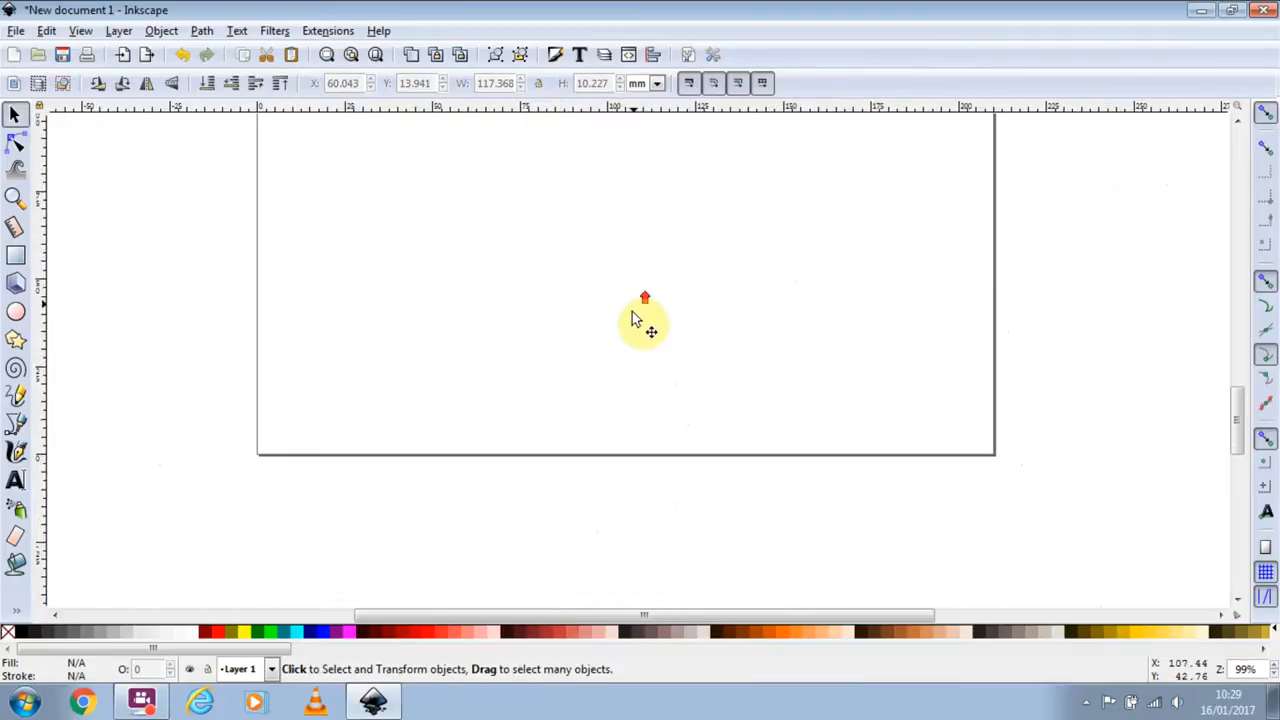
pyautogui.scroll(10, 630, 320)
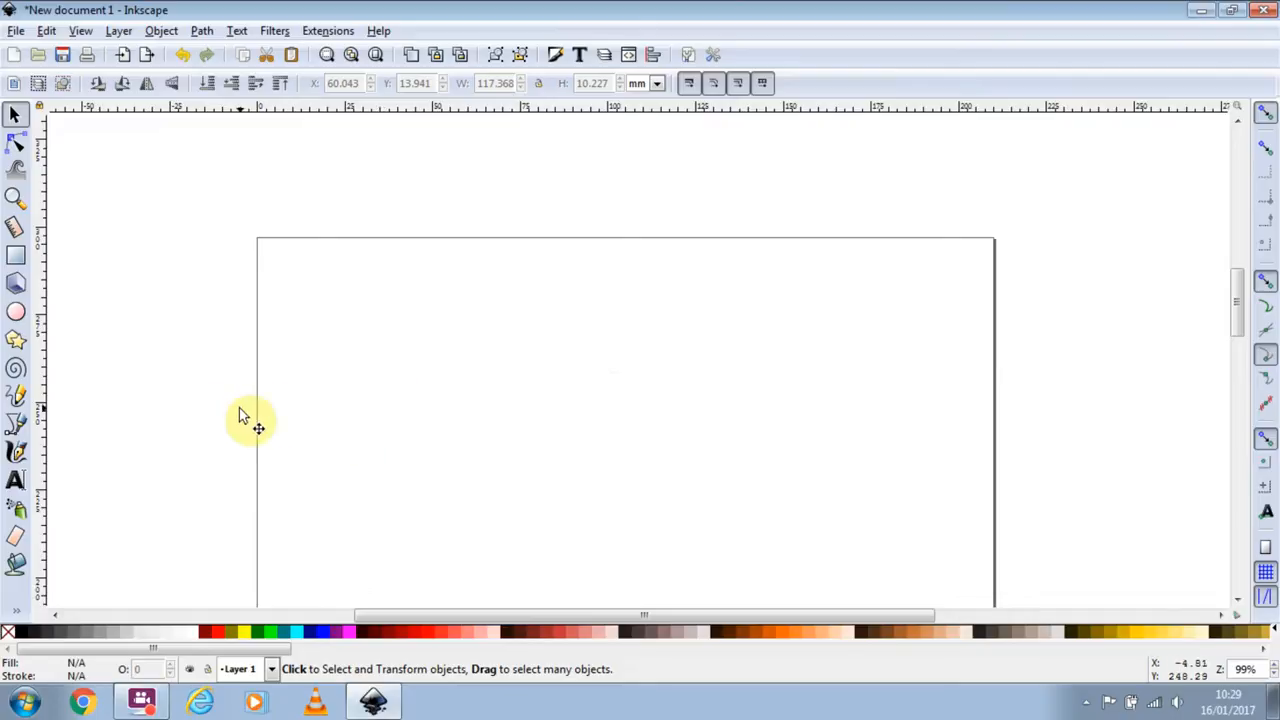
pyautogui.click(16, 482)
pyautogui.click(310, 294)
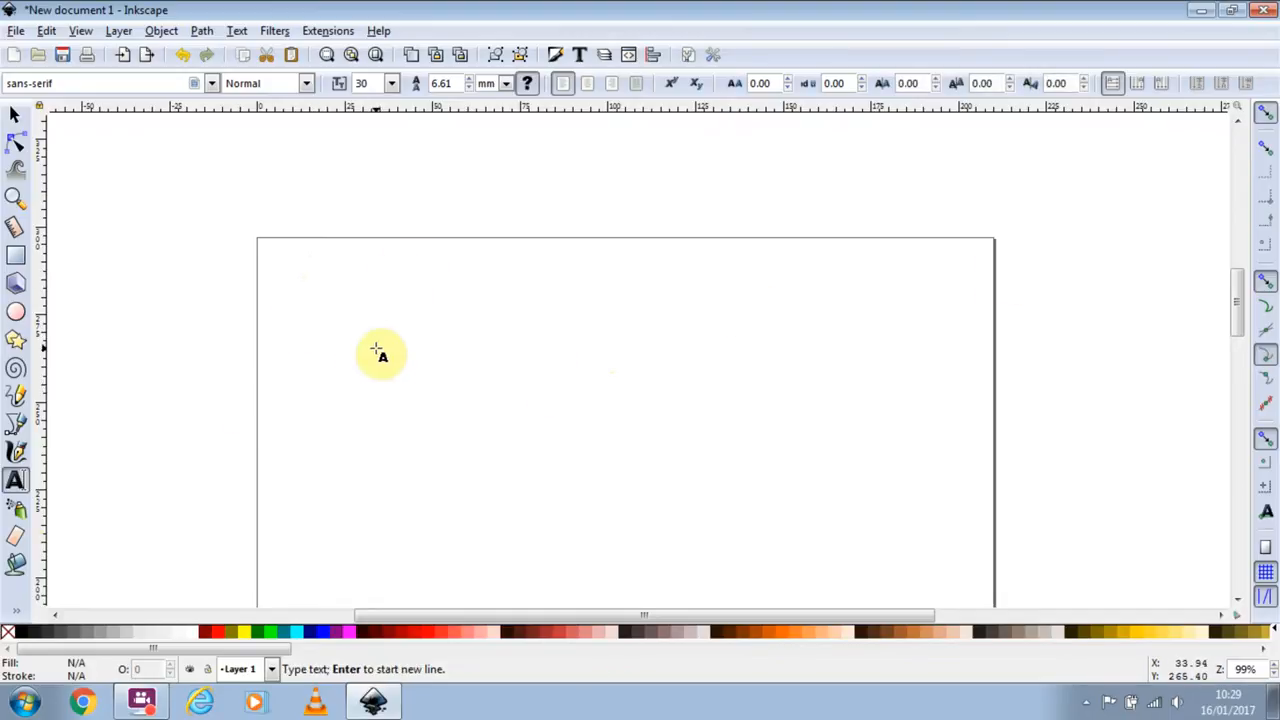
pyautogui.scroll(-2, 390, 287)
pyautogui.scroll(2, 388, 288)
pyautogui.keyDown('ctrl'); pyautogui.scroll(-4, 383, 297); pyautogui.keyUp('ctrl')
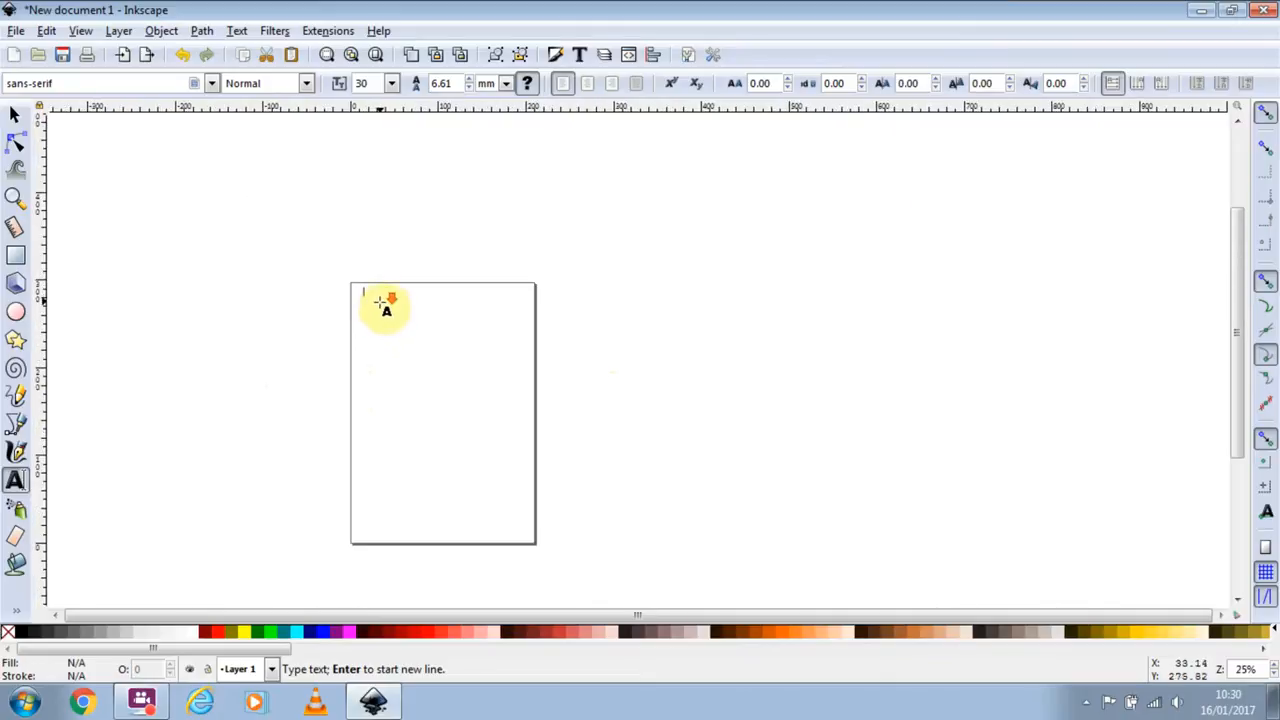
pyautogui.click(363, 297)
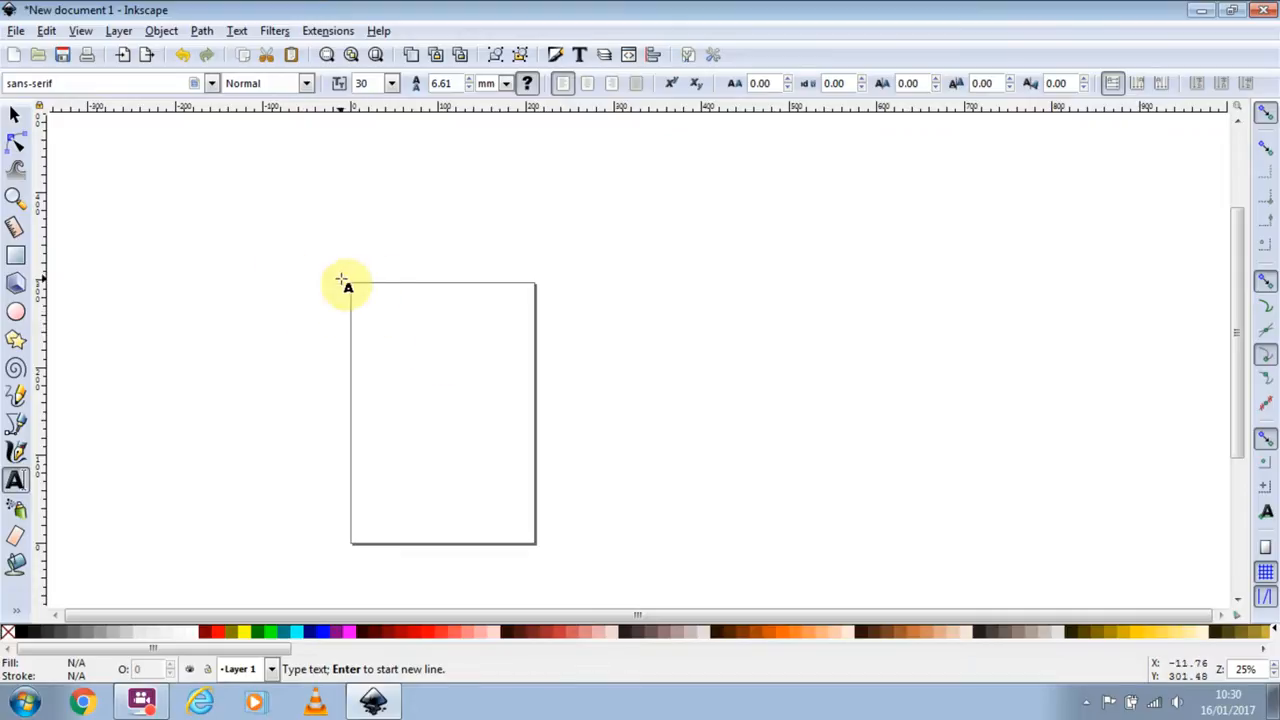
pyautogui.keyDown('ctrl'); pyautogui.scroll(7, 349, 288); pyautogui.keyUp('ctrl')
pyautogui.scroll(-7, 413, 350)
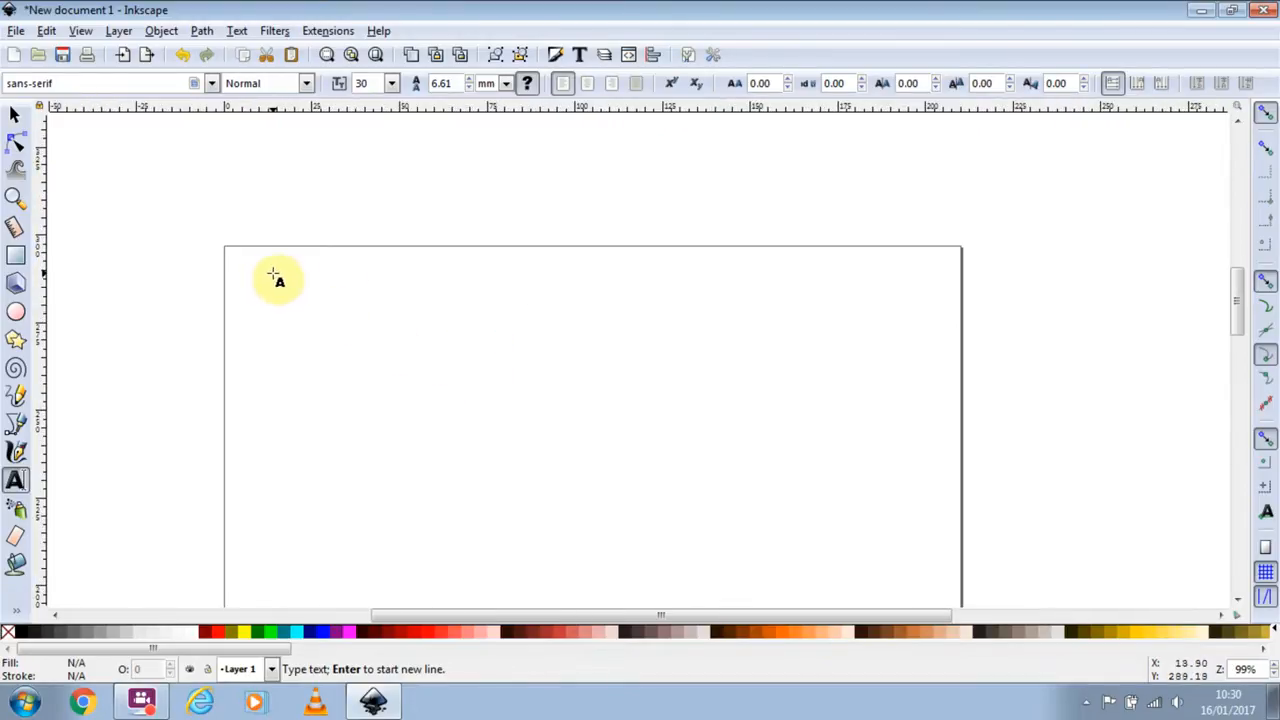
pyautogui.keyDown('ctrl'); pyautogui.scroll(5, 206, 277); pyautogui.keyUp('ctrl')
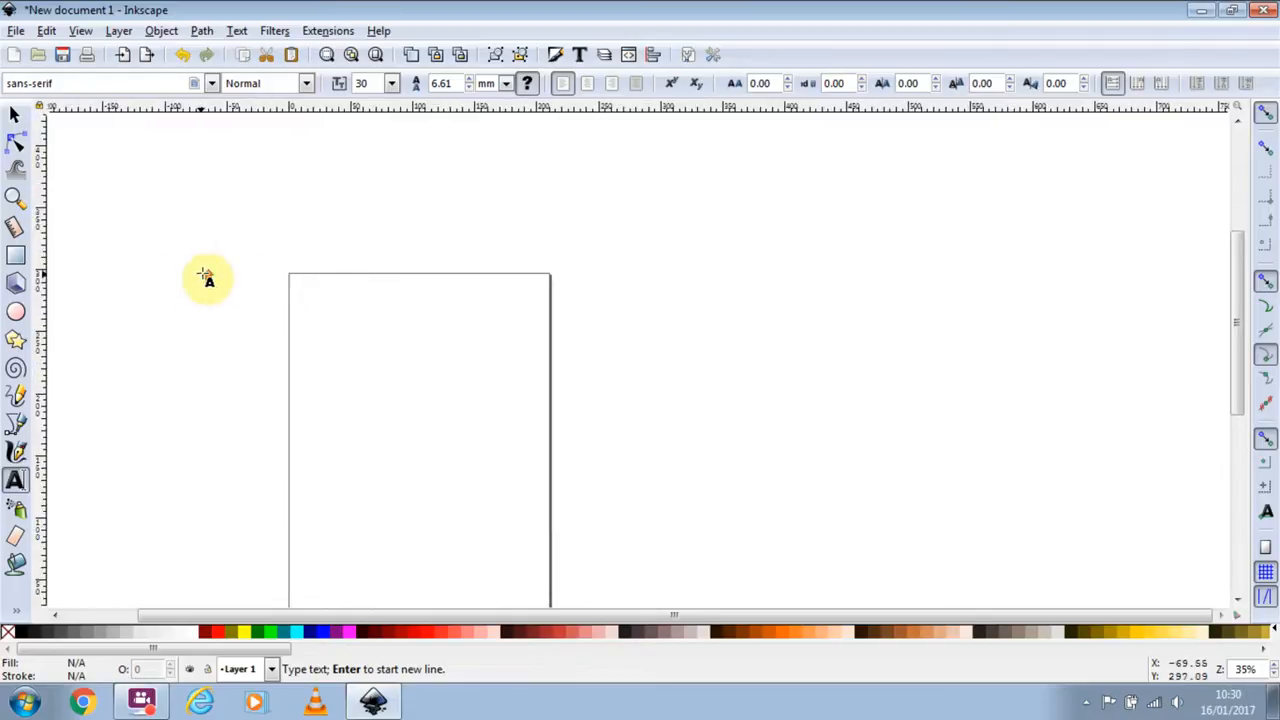
pyautogui.keyDown('ctrl'); pyautogui.scroll(-3, 383, 329); pyautogui.keyUp('ctrl')
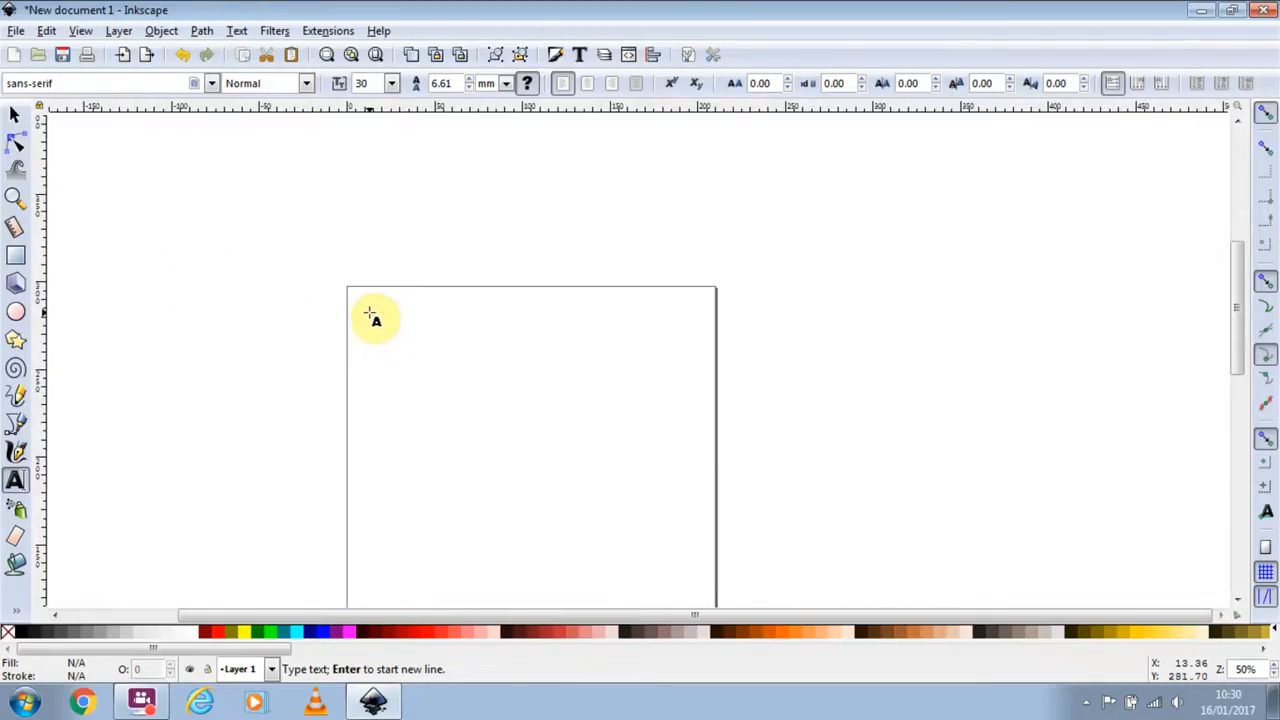
pyautogui.keyDown('ctrl'); pyautogui.scroll(4, 380, 314); pyautogui.keyUp('ctrl')
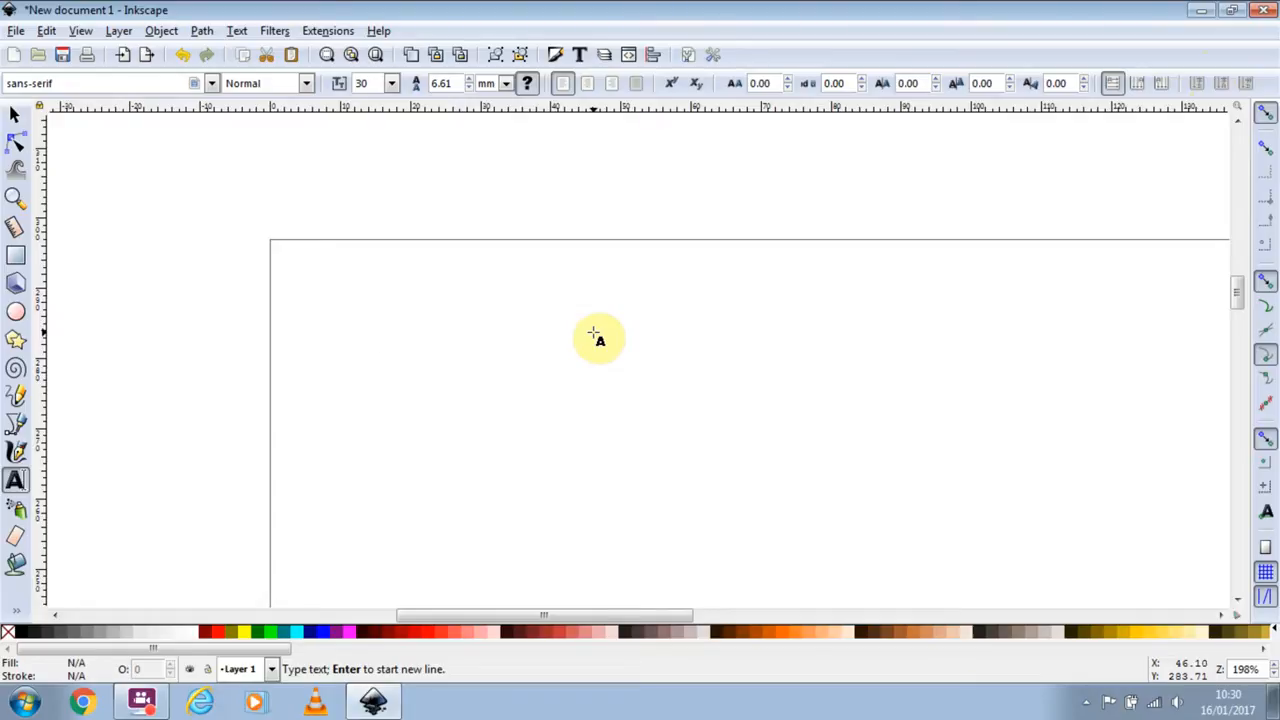
pyautogui.write('M')
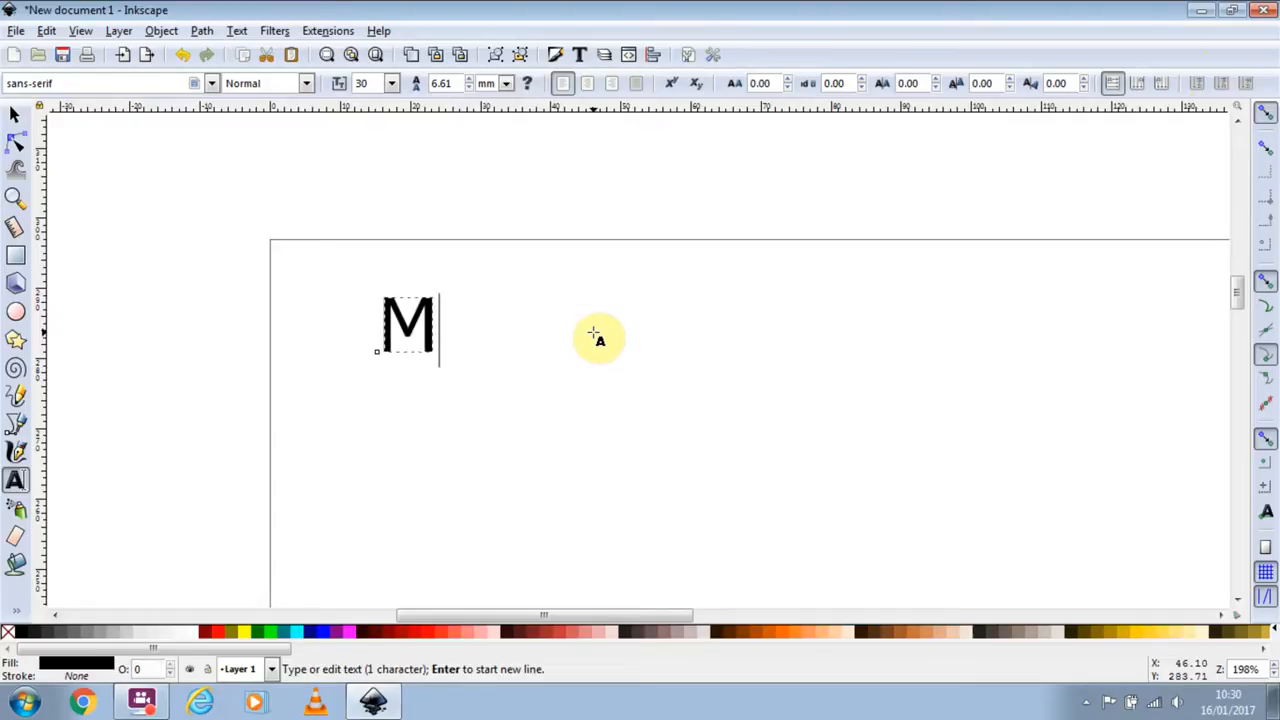
pyautogui.write('r Petty')
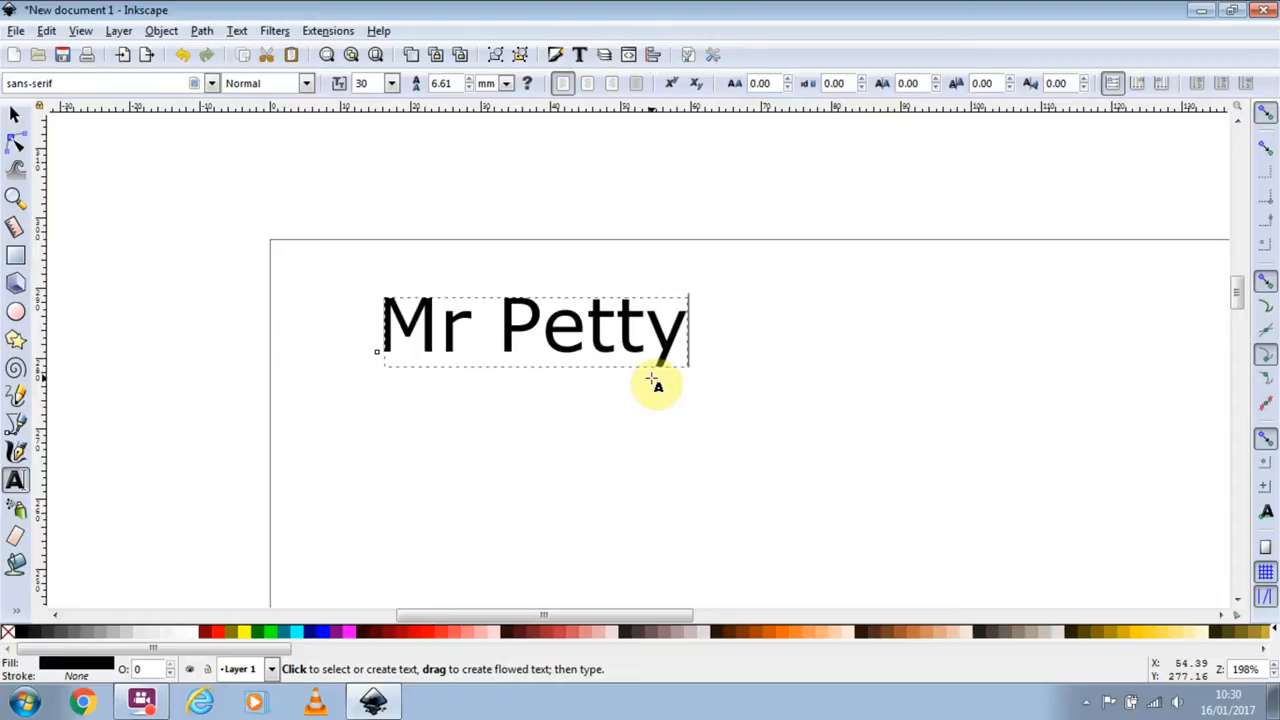
# Try the Papyrus, Palace Script MT and Rockwell Condensed fonts on the name text, ending with Trebuchet MS
pyautogui.click(212, 83)
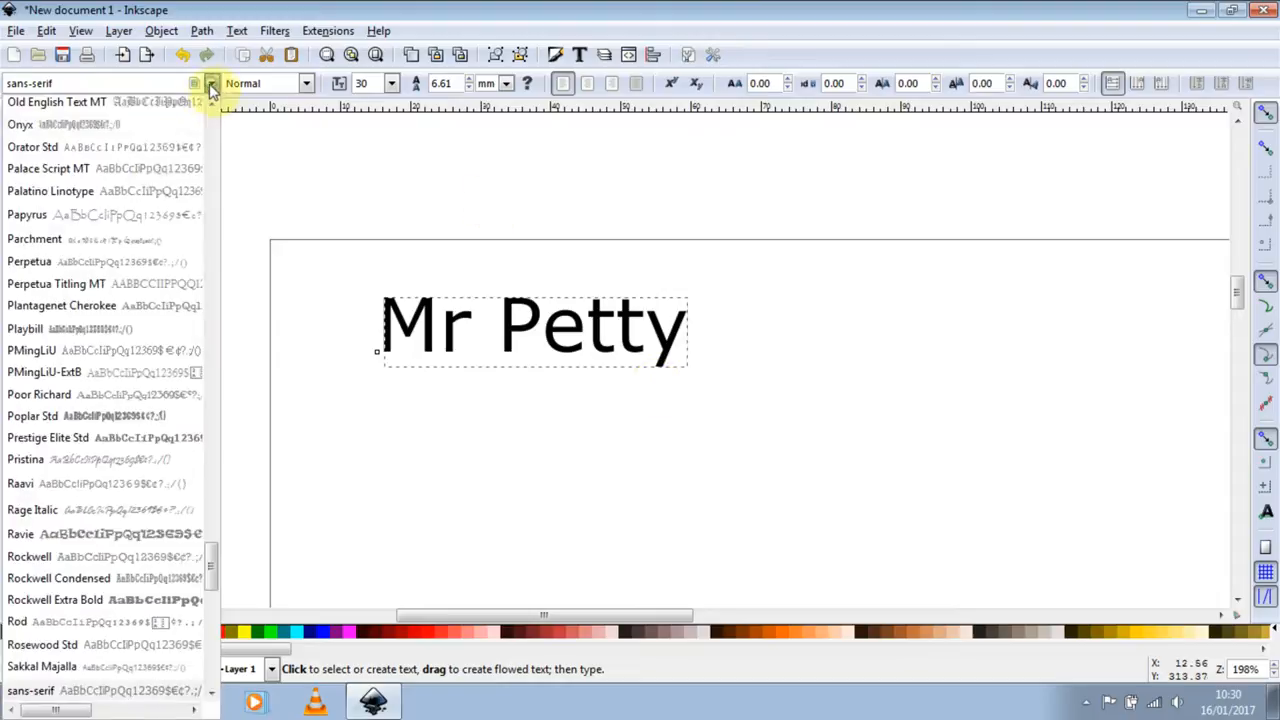
pyautogui.click(116, 215)
pyautogui.click(211, 83)
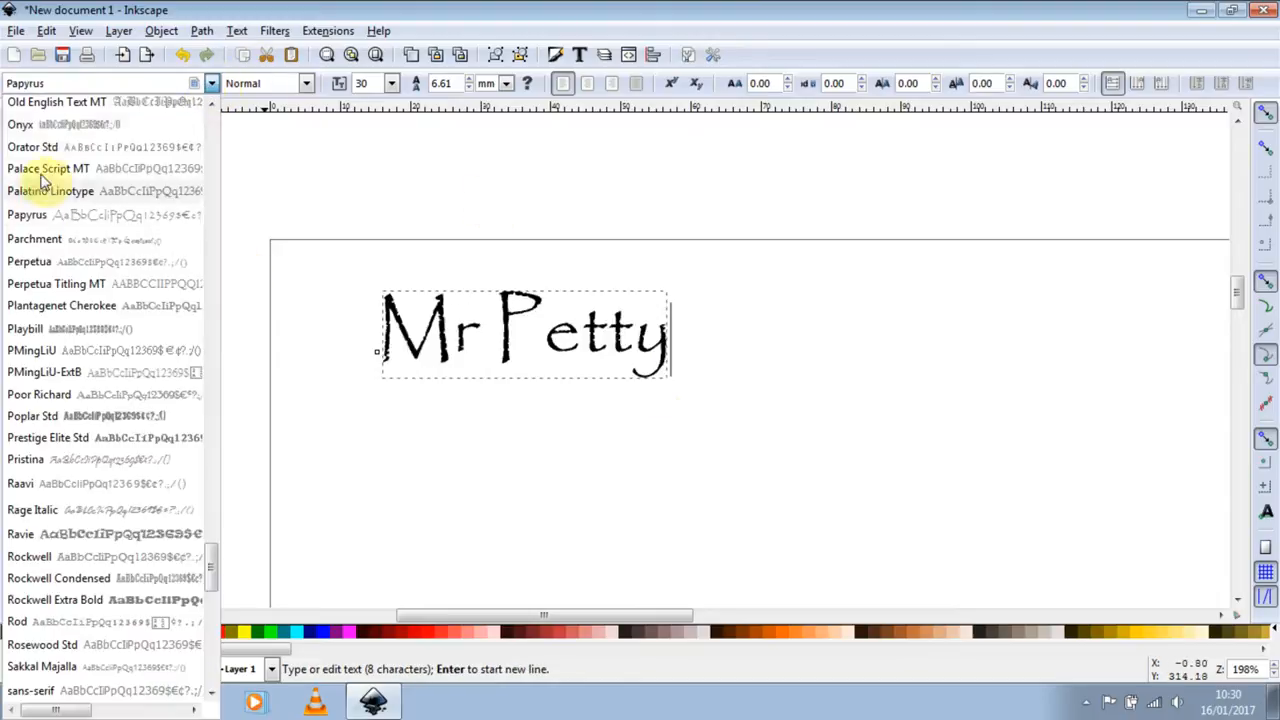
pyautogui.click(51, 168)
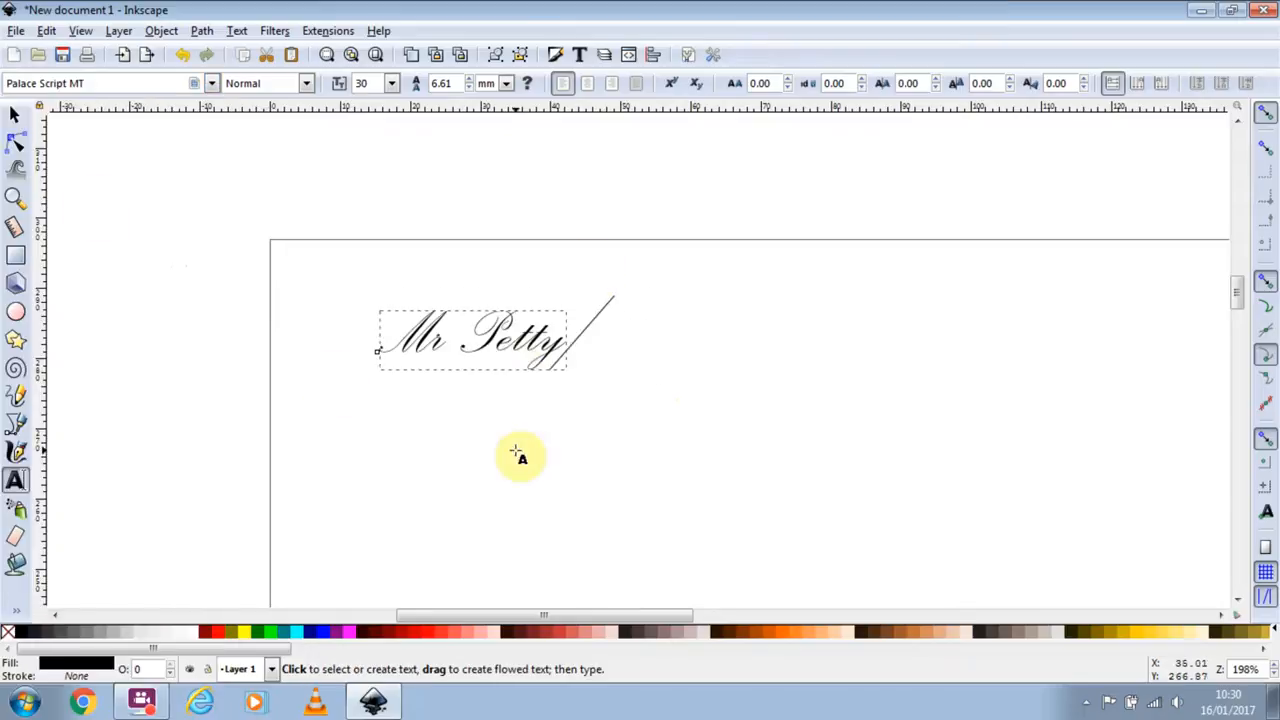
pyautogui.click(211, 83)
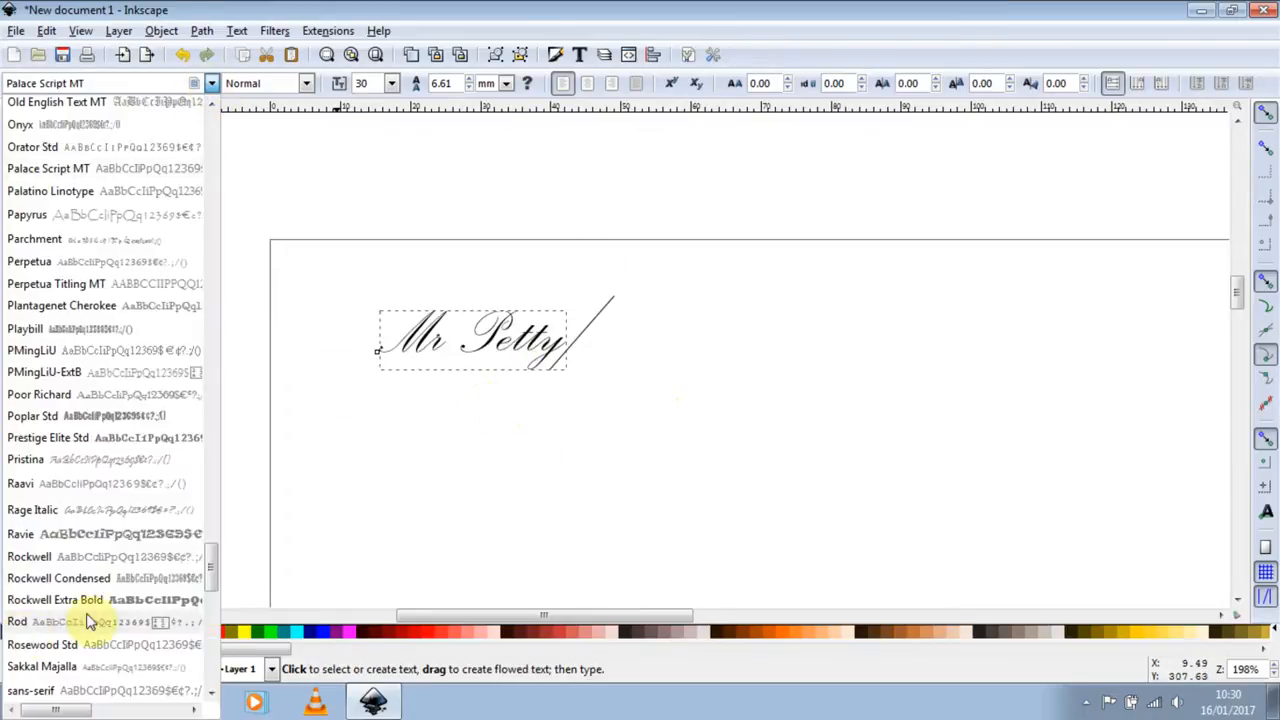
pyautogui.click(43, 578)
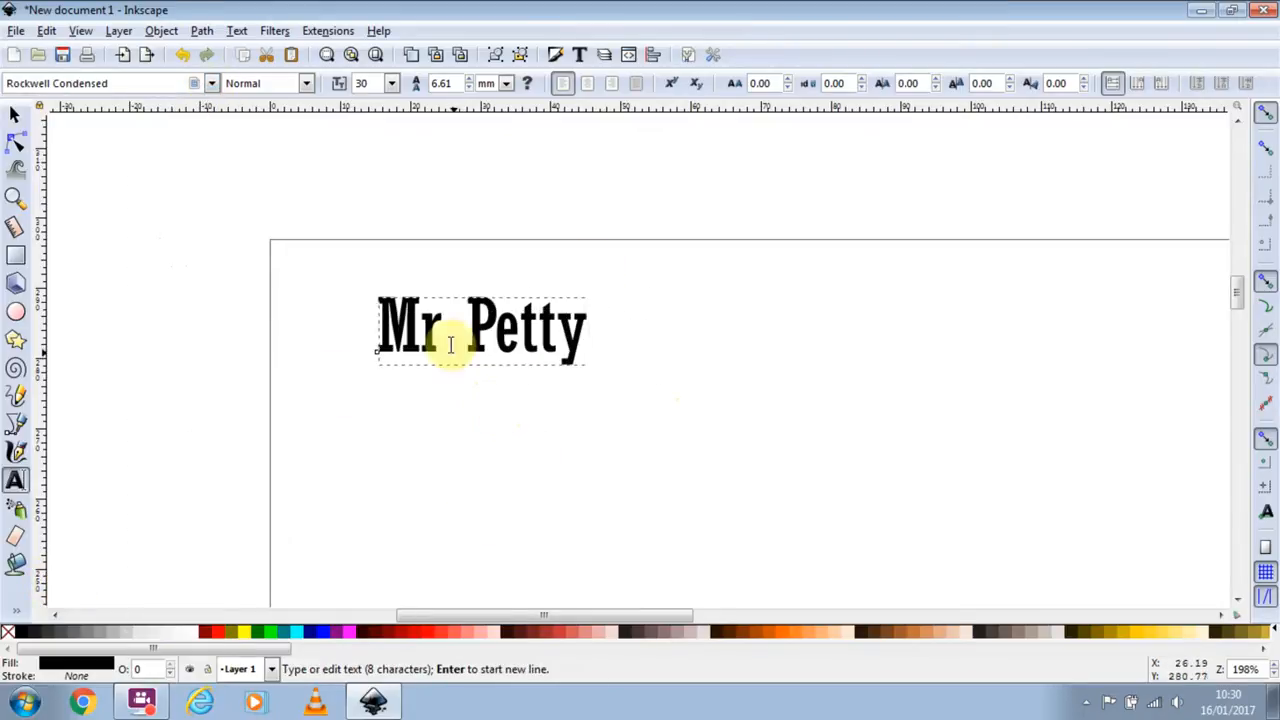
pyautogui.click(211, 83)
pyautogui.moveTo(212, 565); pyautogui.dragTo(212, 600)
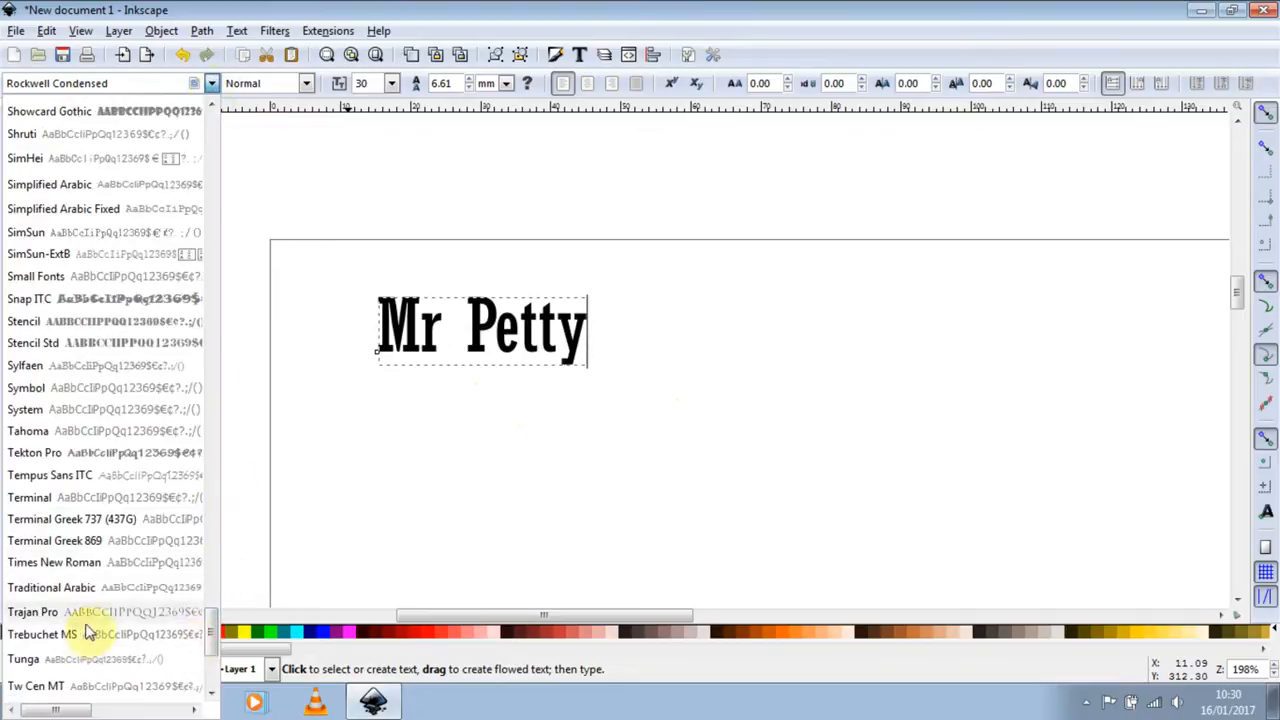
pyautogui.click(88, 632)
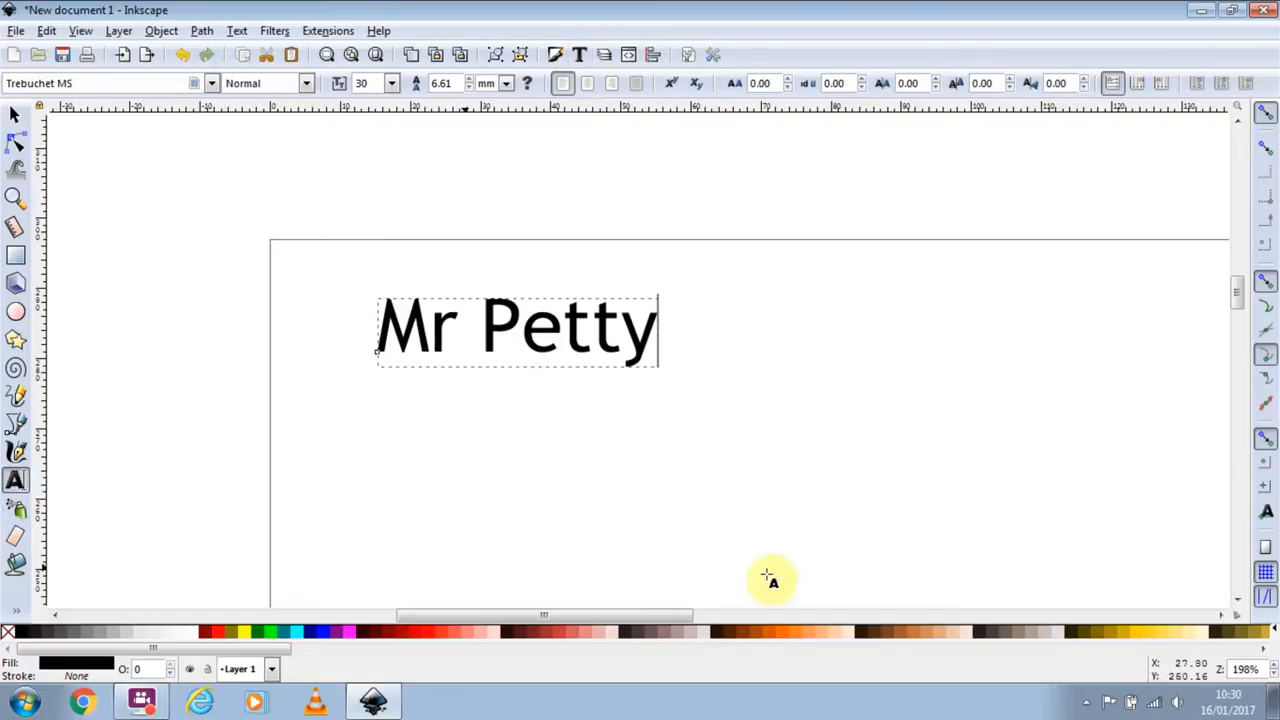
# Browse the font families in the Text and Font dialog and apply Andalus to the name text
pyautogui.click(616, 342)
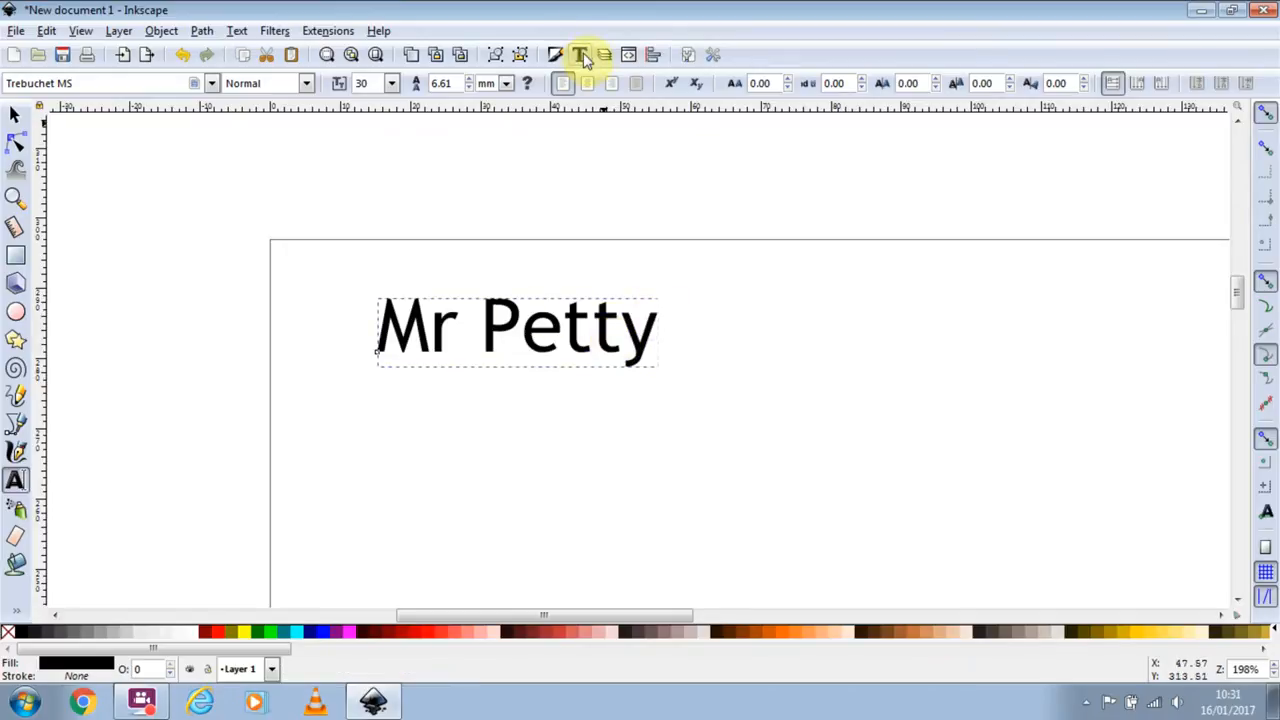
pyautogui.click(581, 55)
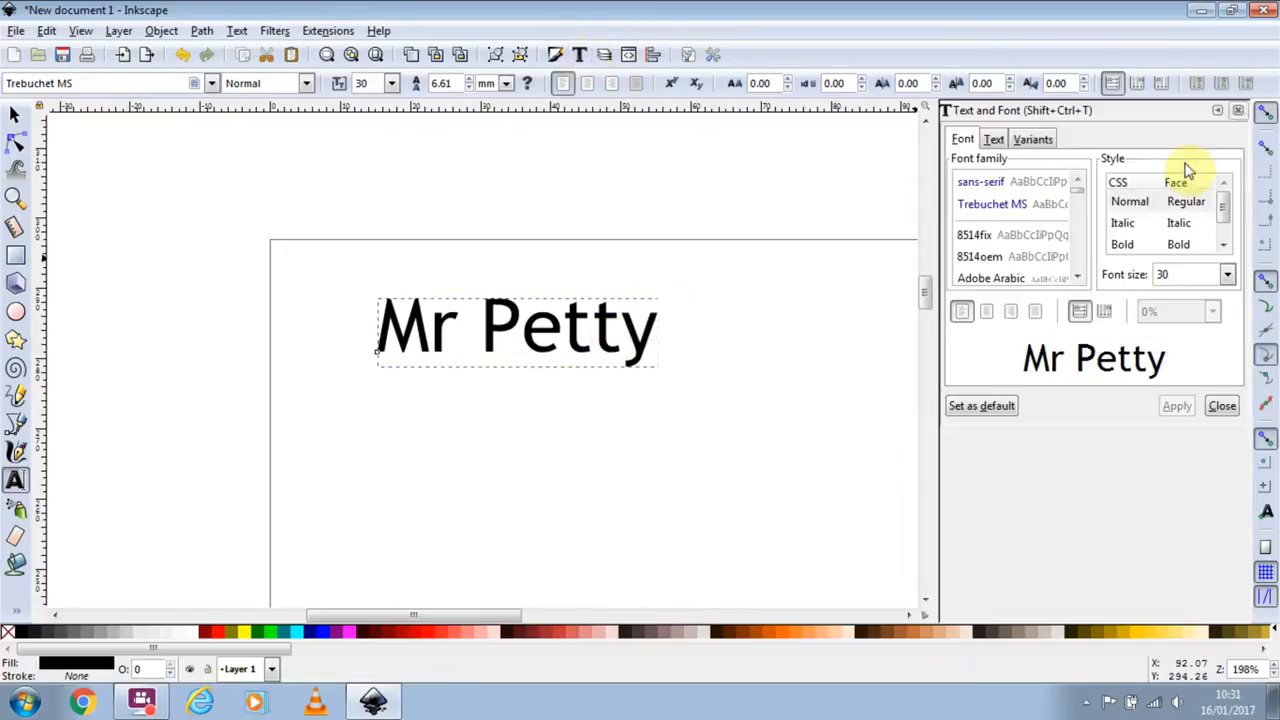
pyautogui.click(986, 238)
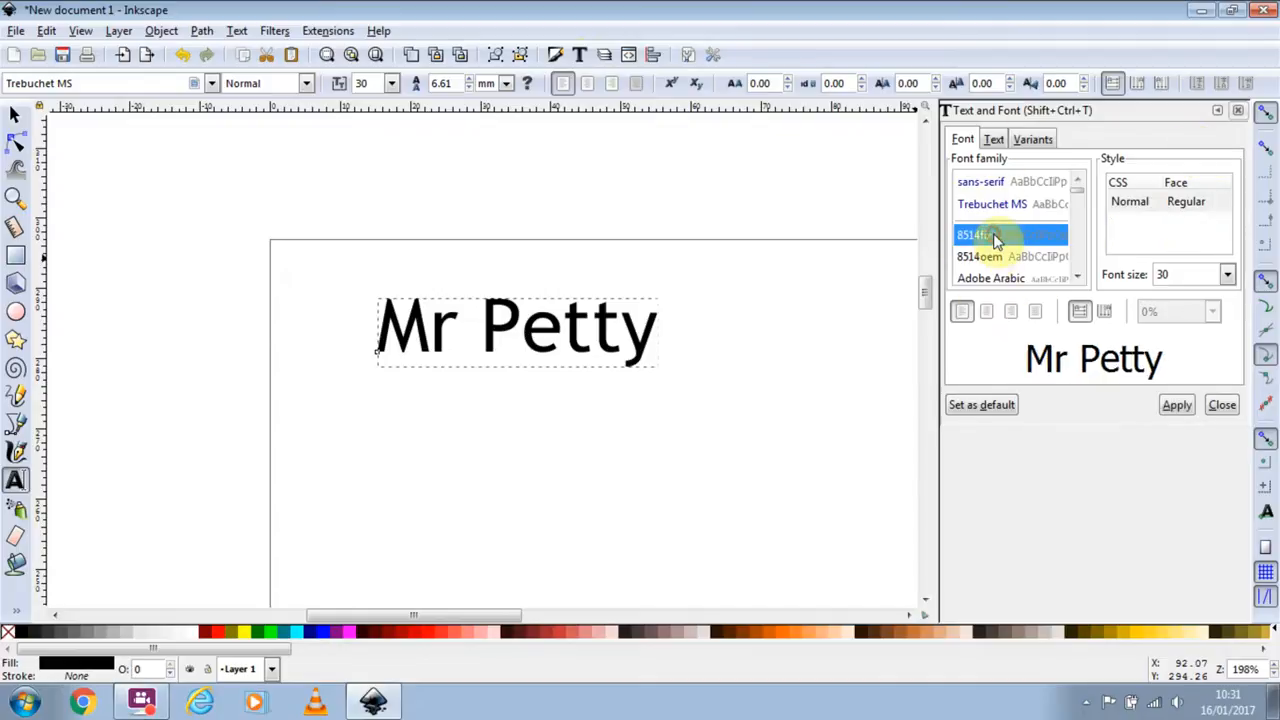
pyautogui.click(987, 260)
pyautogui.press('Down')
pyautogui.press('Down')
pyautogui.press('Down')
pyautogui.press('Down')
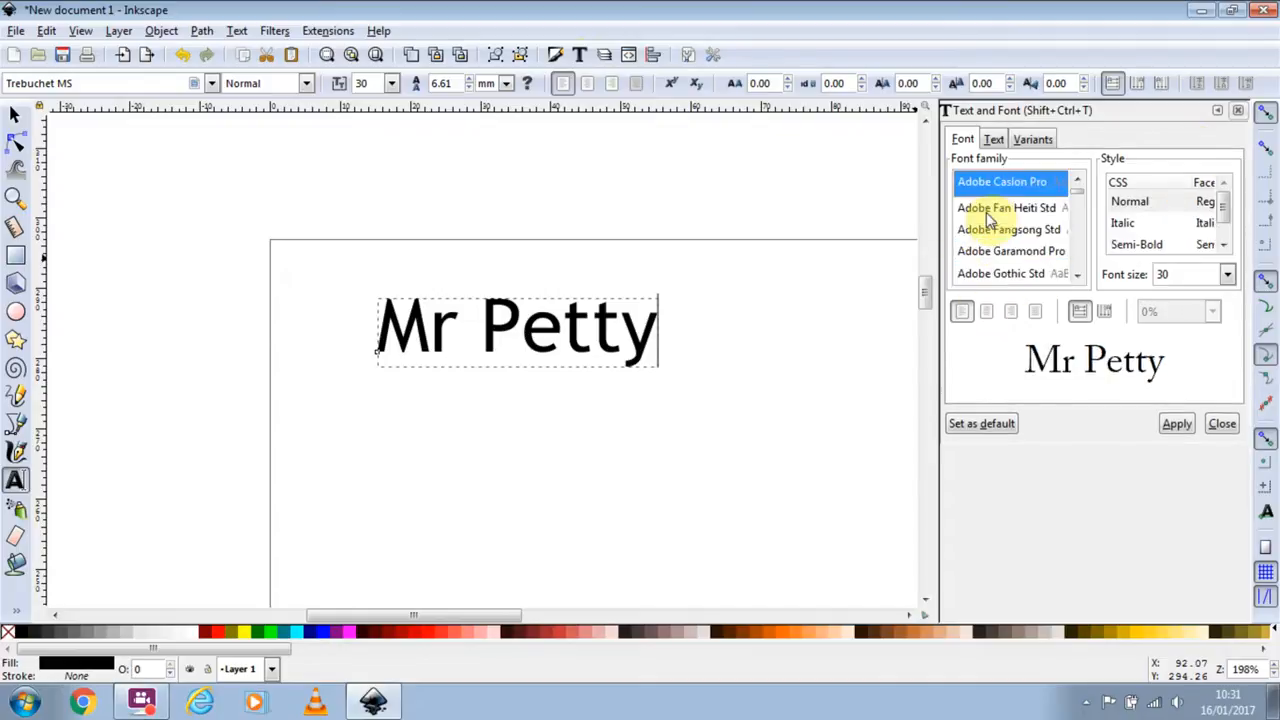
pyautogui.press('Down')
pyautogui.press('Down')
pyautogui.press('Down')
pyautogui.press('Down')
pyautogui.press('Down')
pyautogui.press('Down')
pyautogui.press('Down')
pyautogui.press('Down')
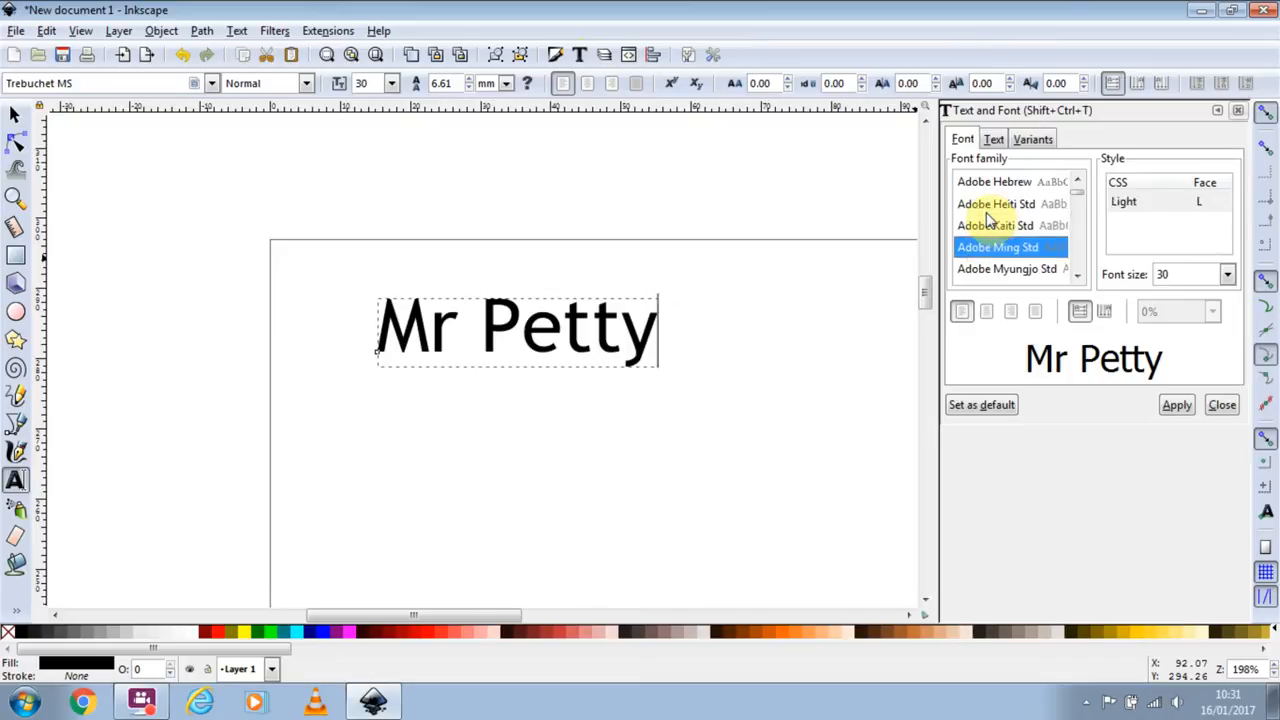
pyautogui.press('Down')
pyautogui.press('Down')
pyautogui.press('Down')
pyautogui.press('Down')
pyautogui.press('Down')
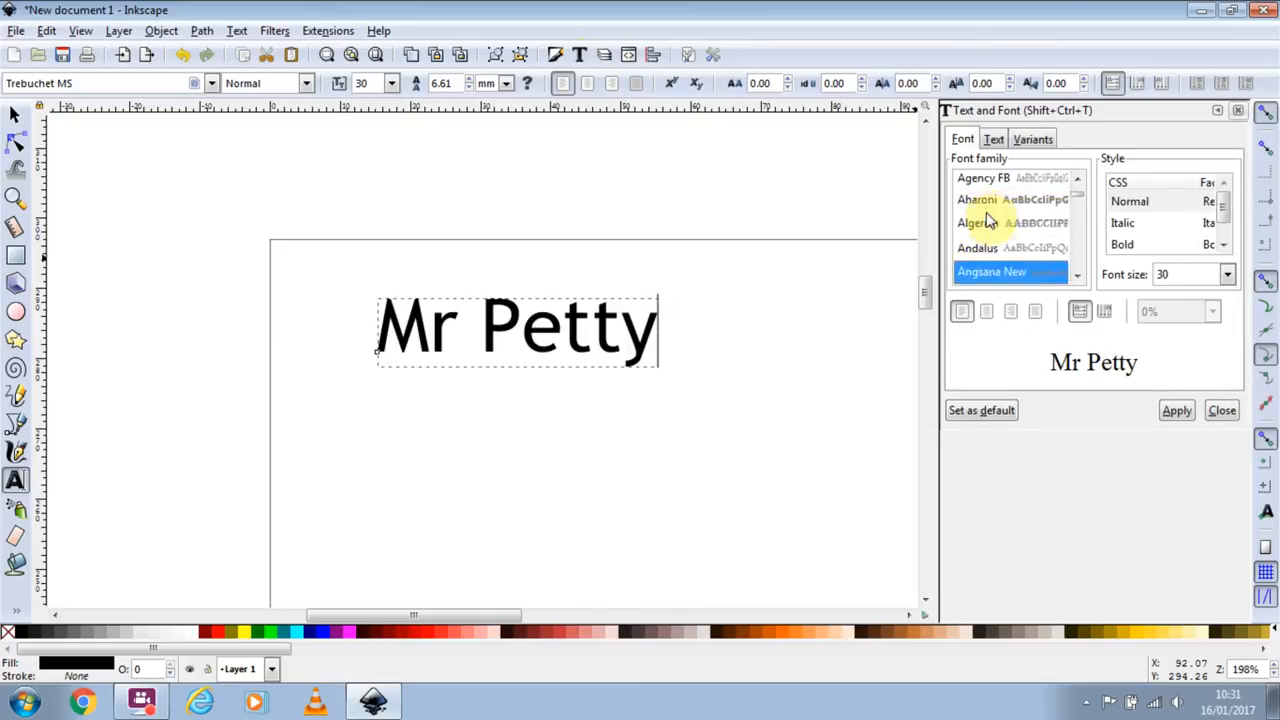
pyautogui.press('Up')
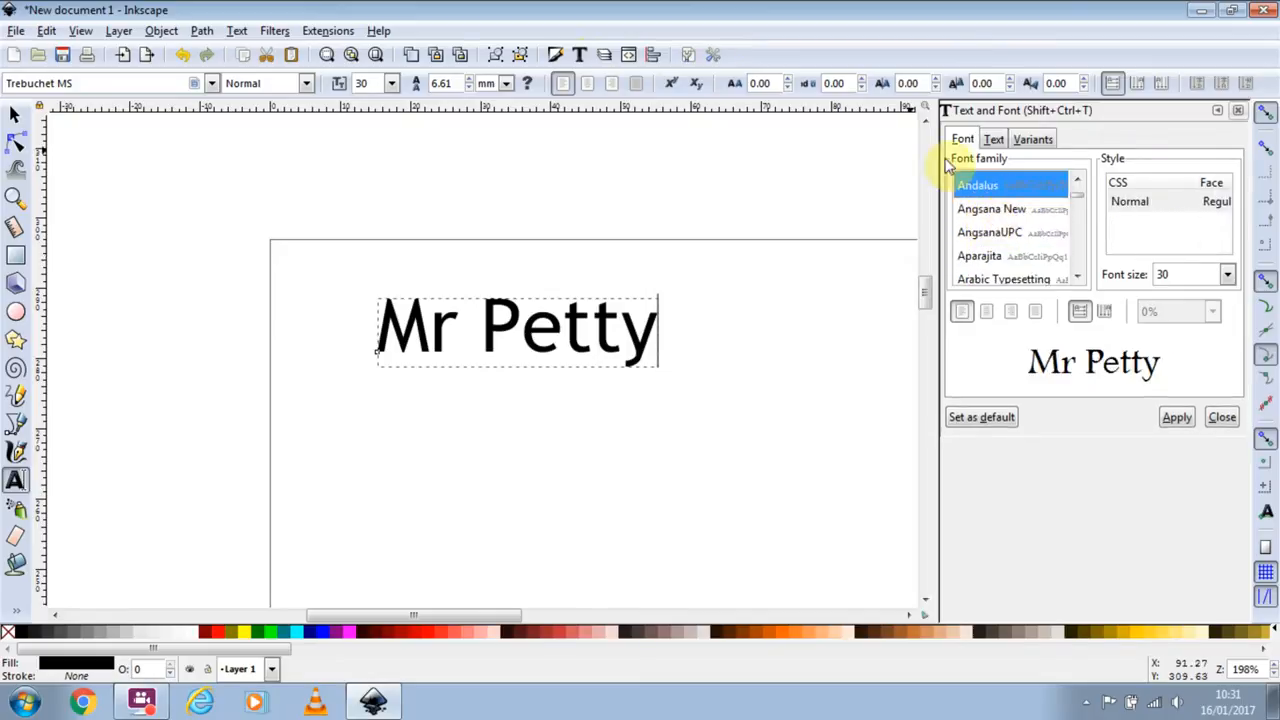
pyautogui.click(1178, 420)
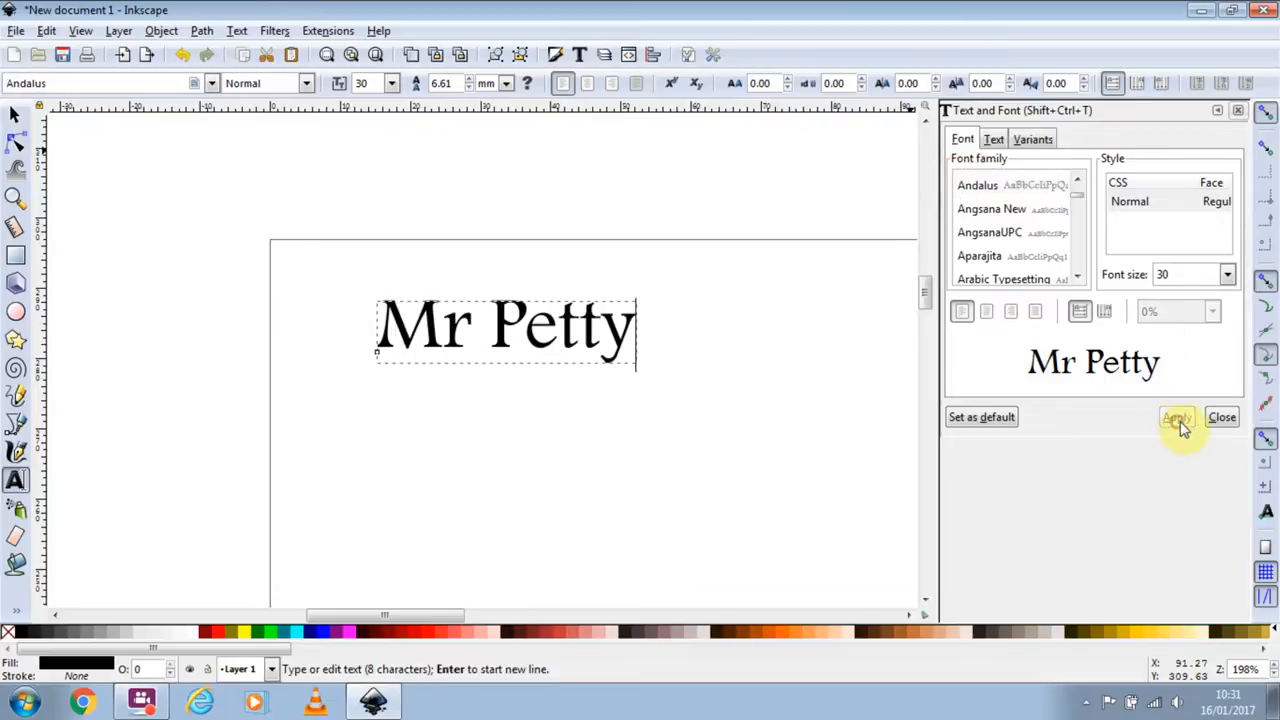
# Try to change the name text's font size to 36 and to 48 in the Text and Font dialog
pyautogui.click(1227, 274)
pyautogui.click(1182, 646)
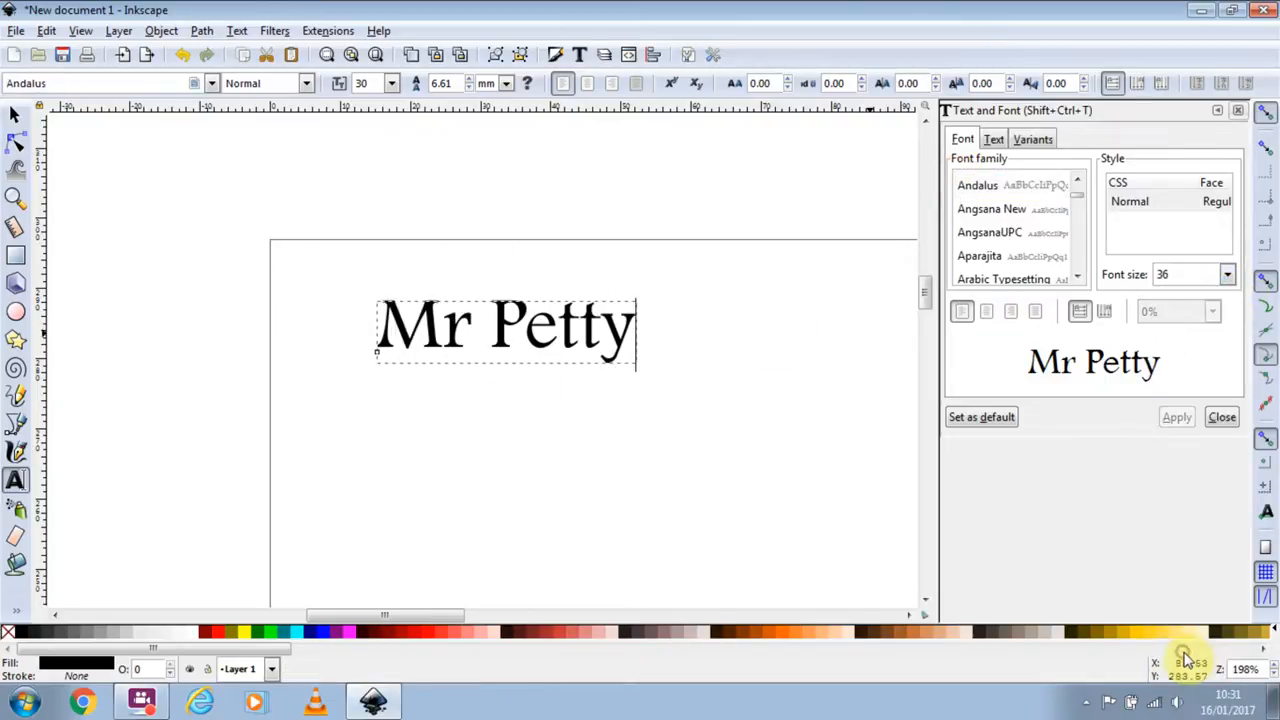
pyautogui.click(1227, 274)
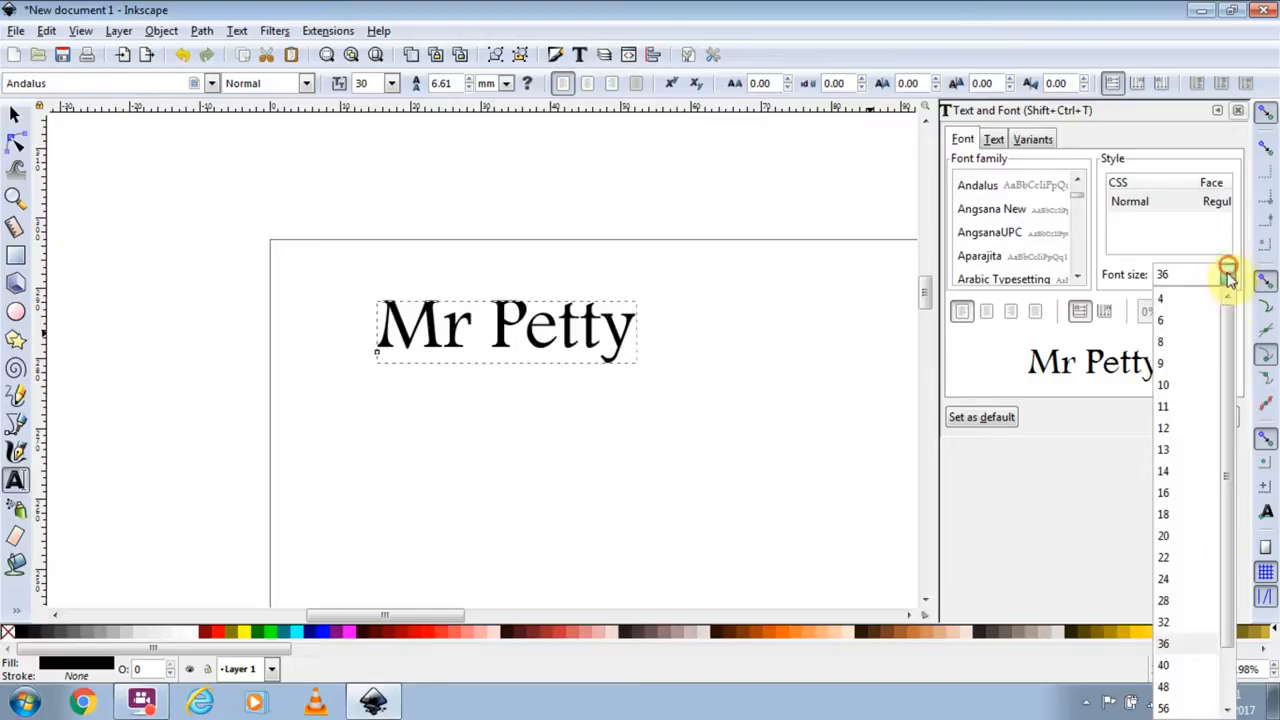
pyautogui.click(1190, 690)
pyautogui.click(1162, 412)
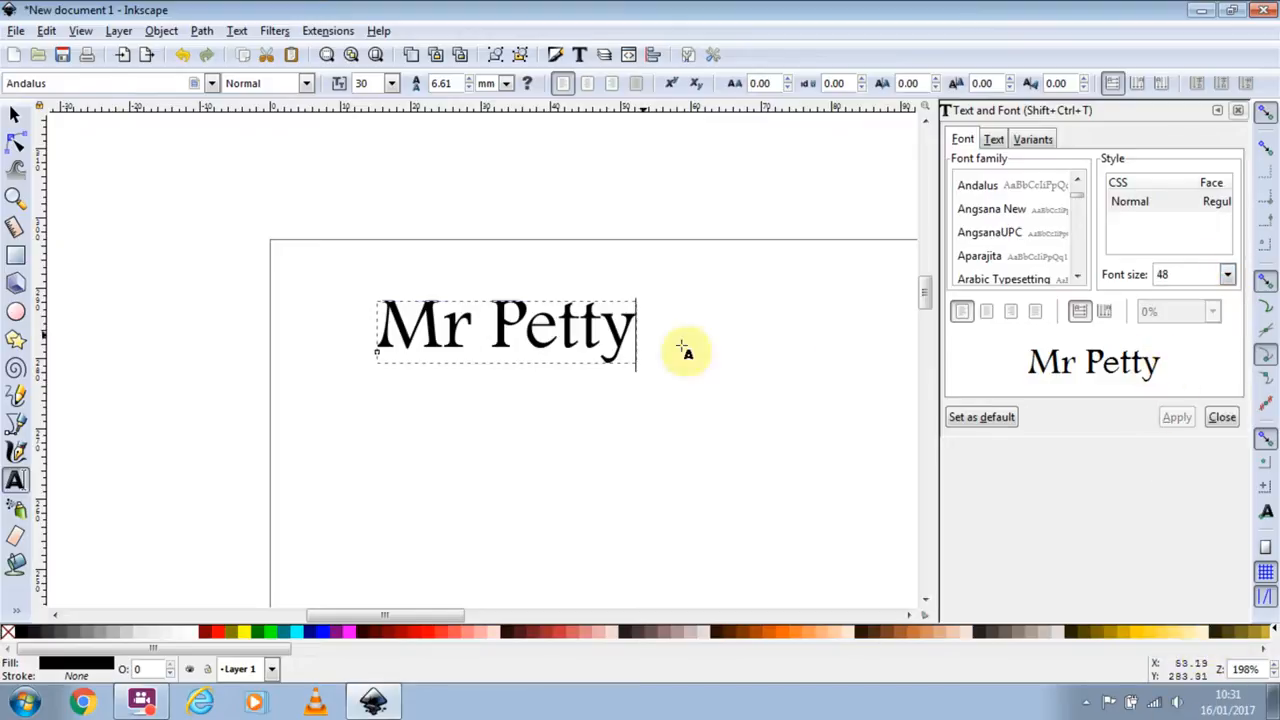
# Select all characters of the name text and apply a font size of 48
pyautogui.moveTo(622, 322); pyautogui.dragTo(366, 323)
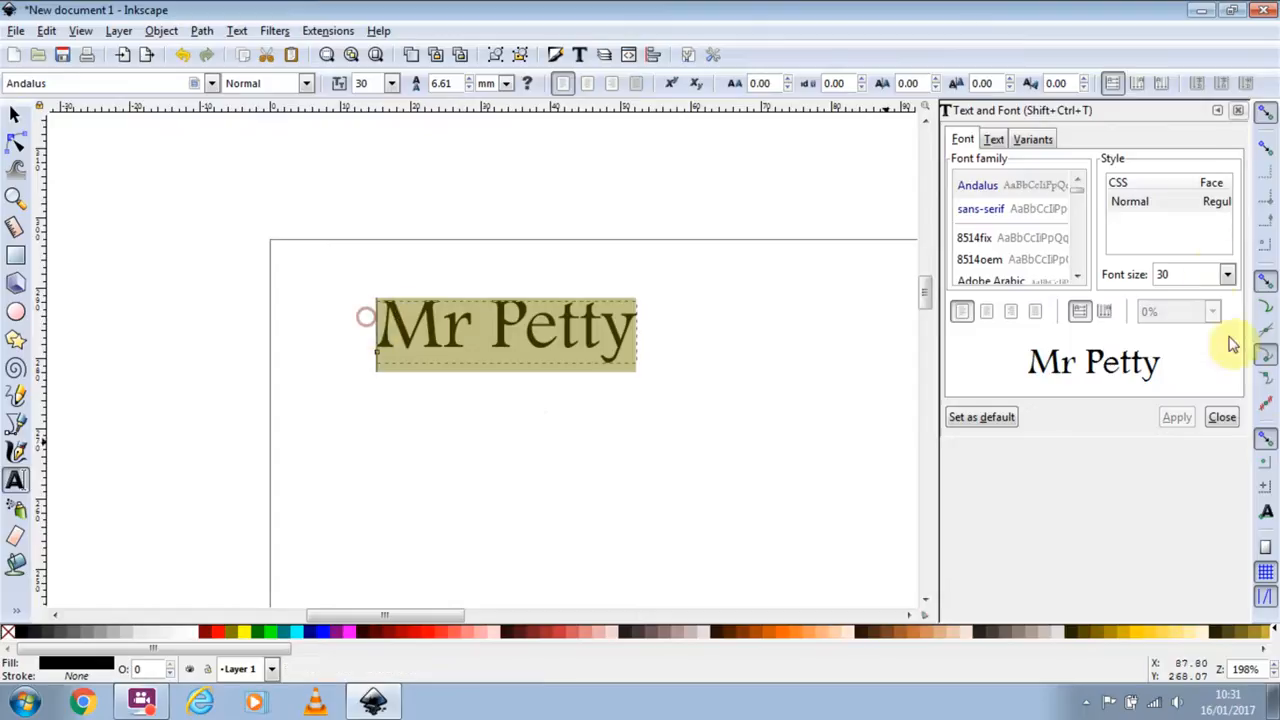
pyautogui.click(1227, 274)
pyautogui.click(1170, 686)
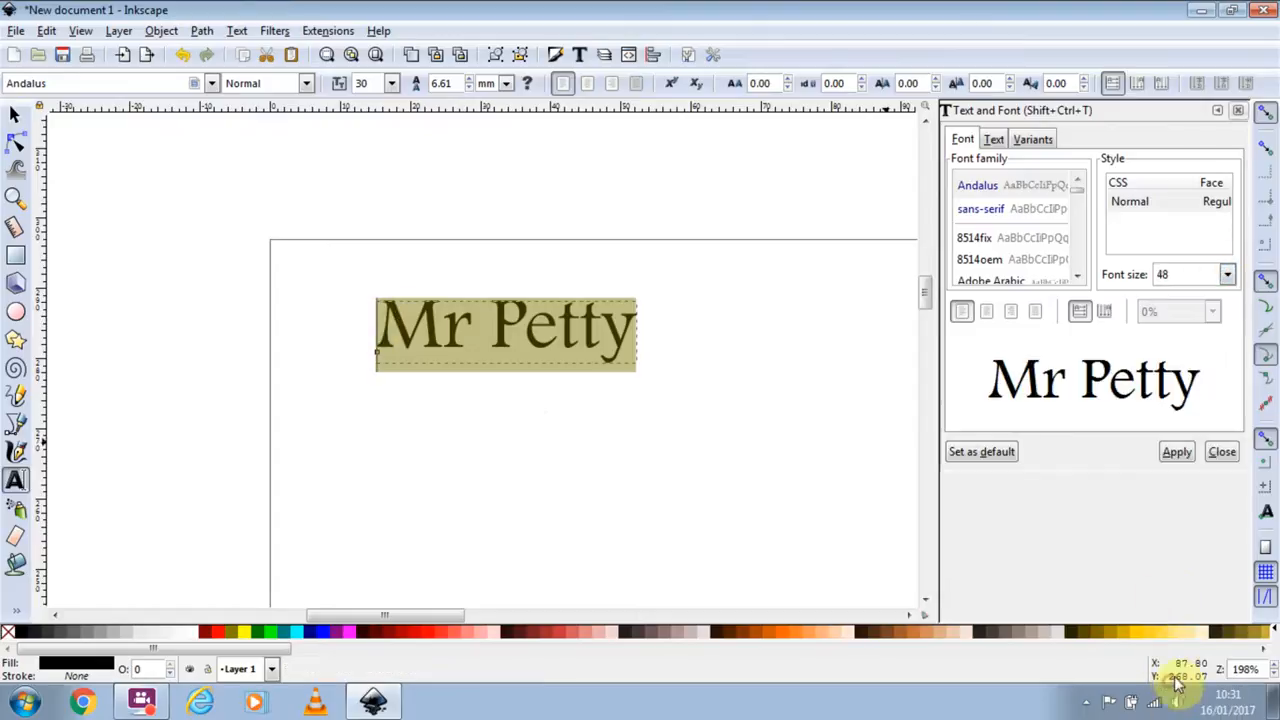
pyautogui.click(1188, 457)
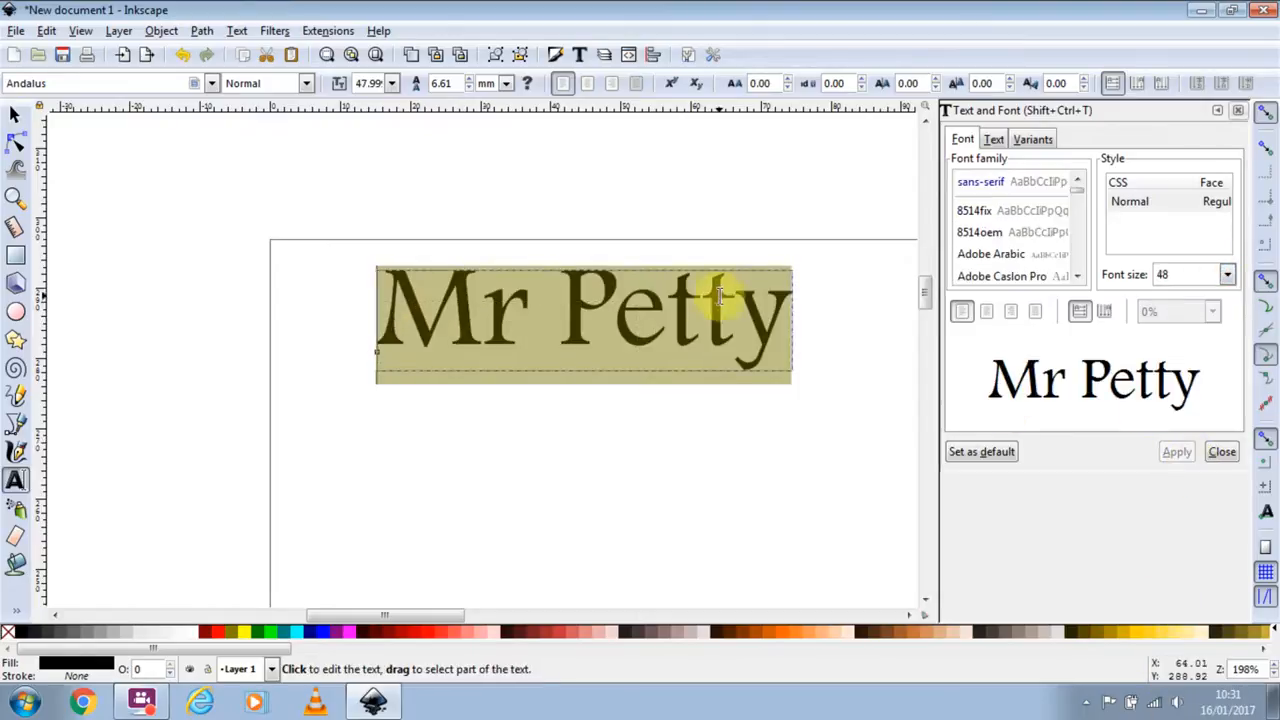
# Add a full stop to the end of the name text by editing its content in the Text and Font dialog
pyautogui.click(998, 139)
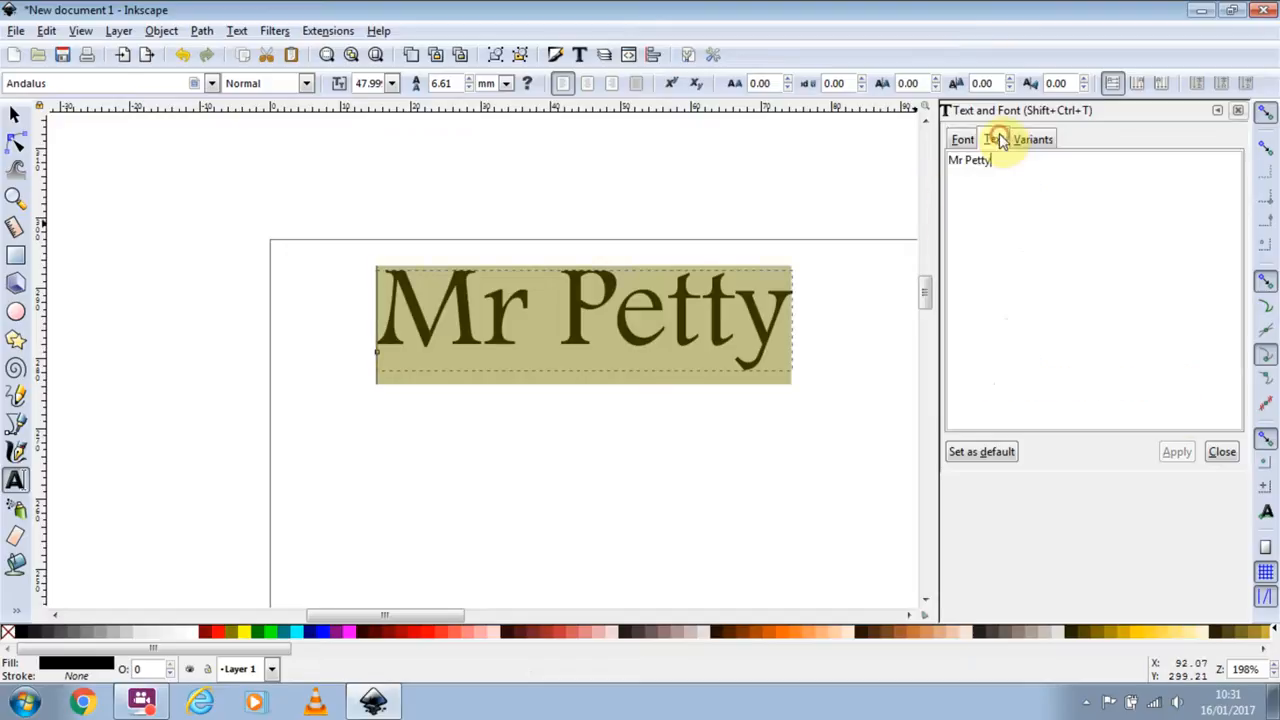
pyautogui.click(1001, 159)
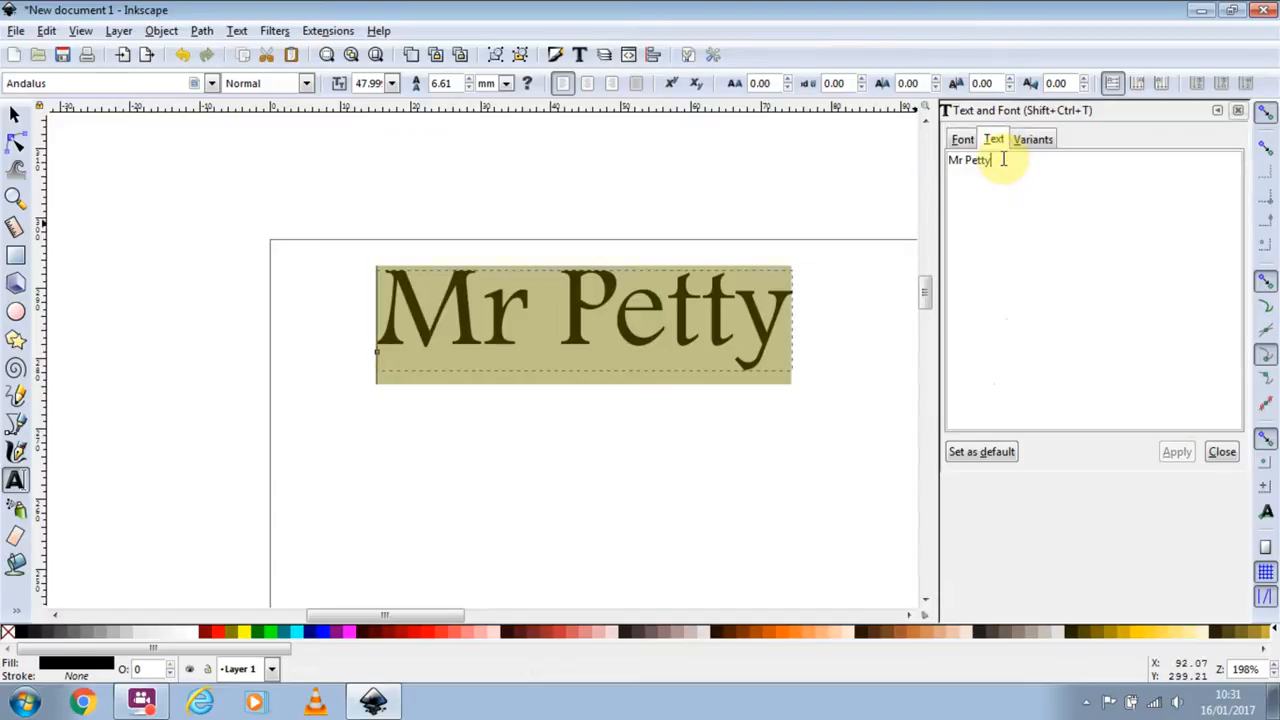
pyautogui.write('.')
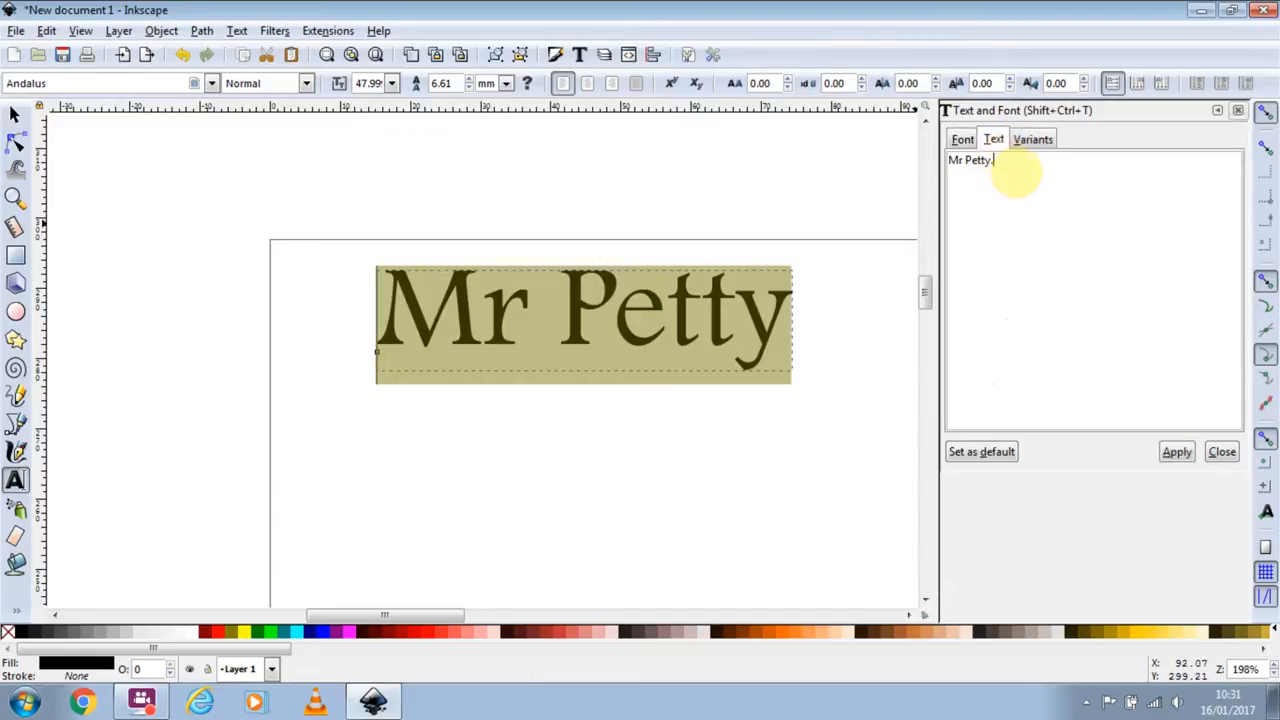
pyautogui.click(1176, 452)
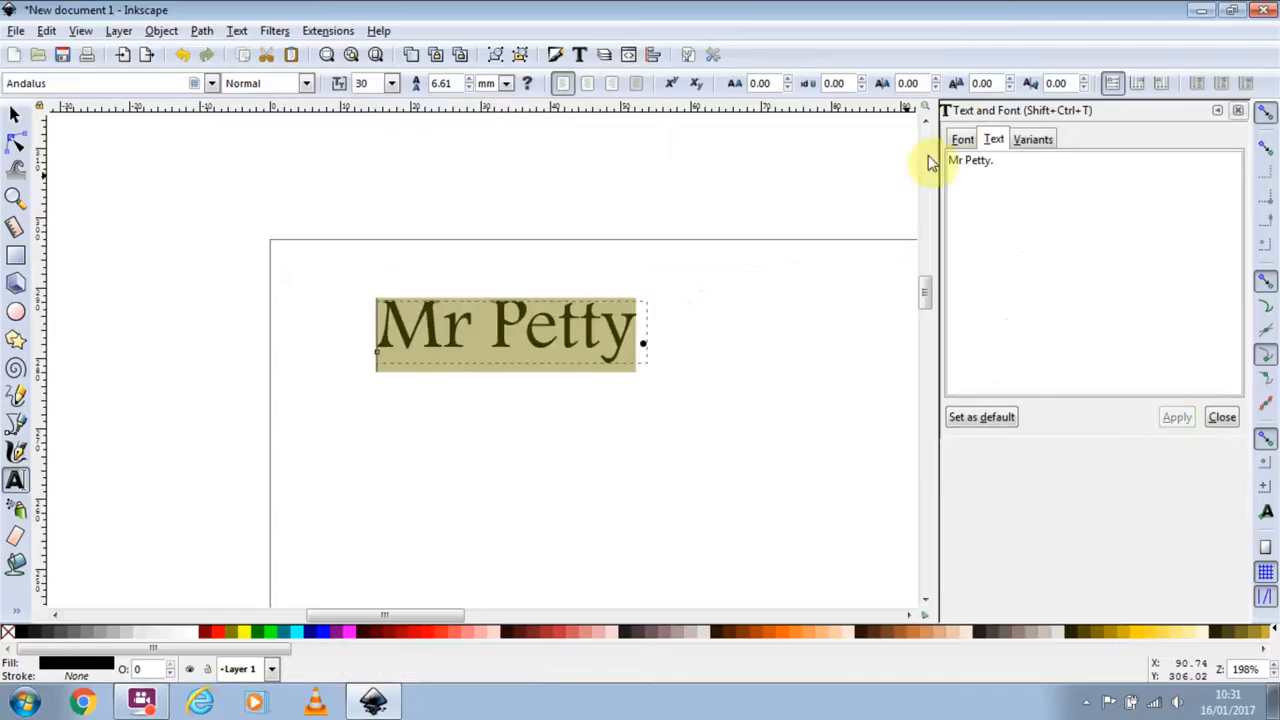
pyautogui.click(1045, 140)
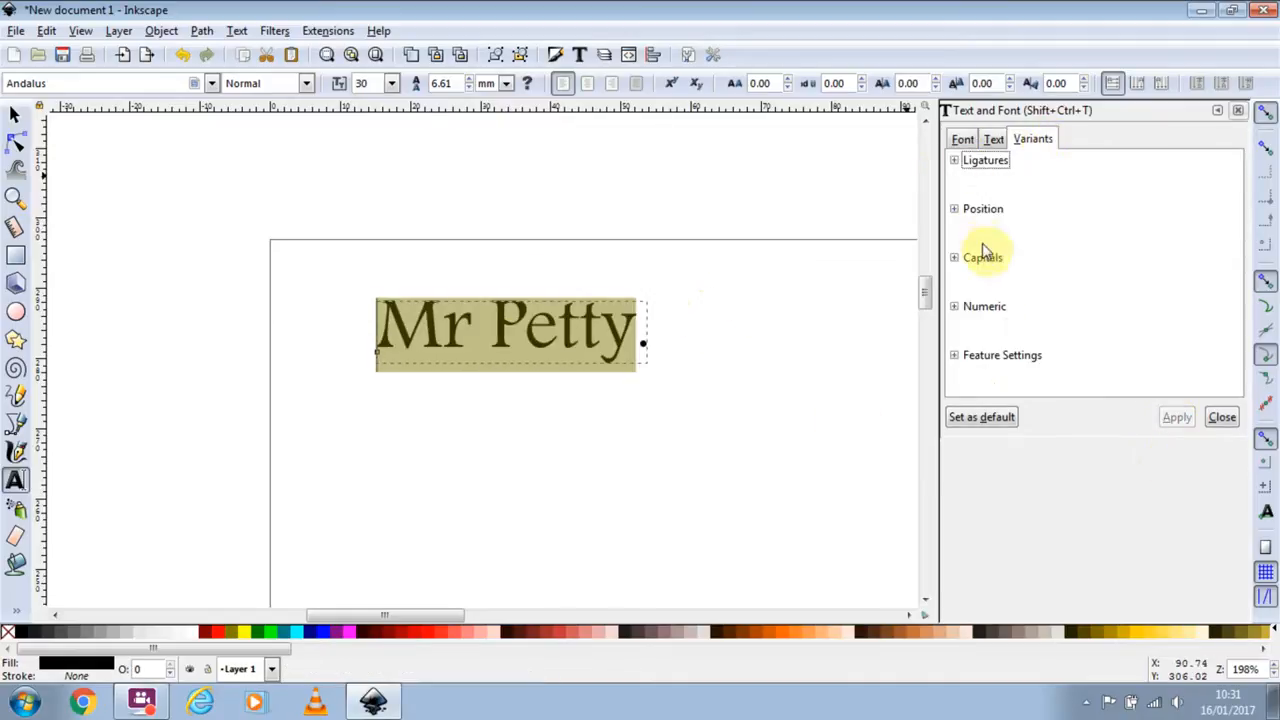
pyautogui.click(962, 139)
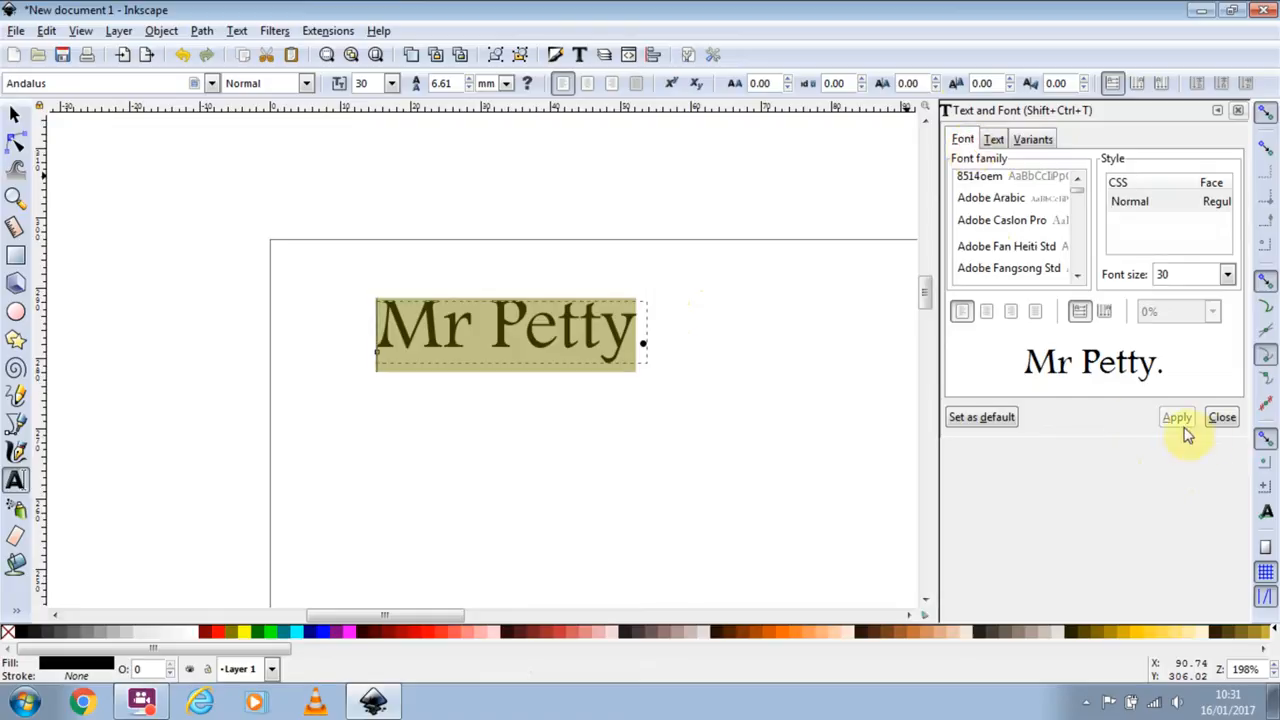
pyautogui.click(377, 322)
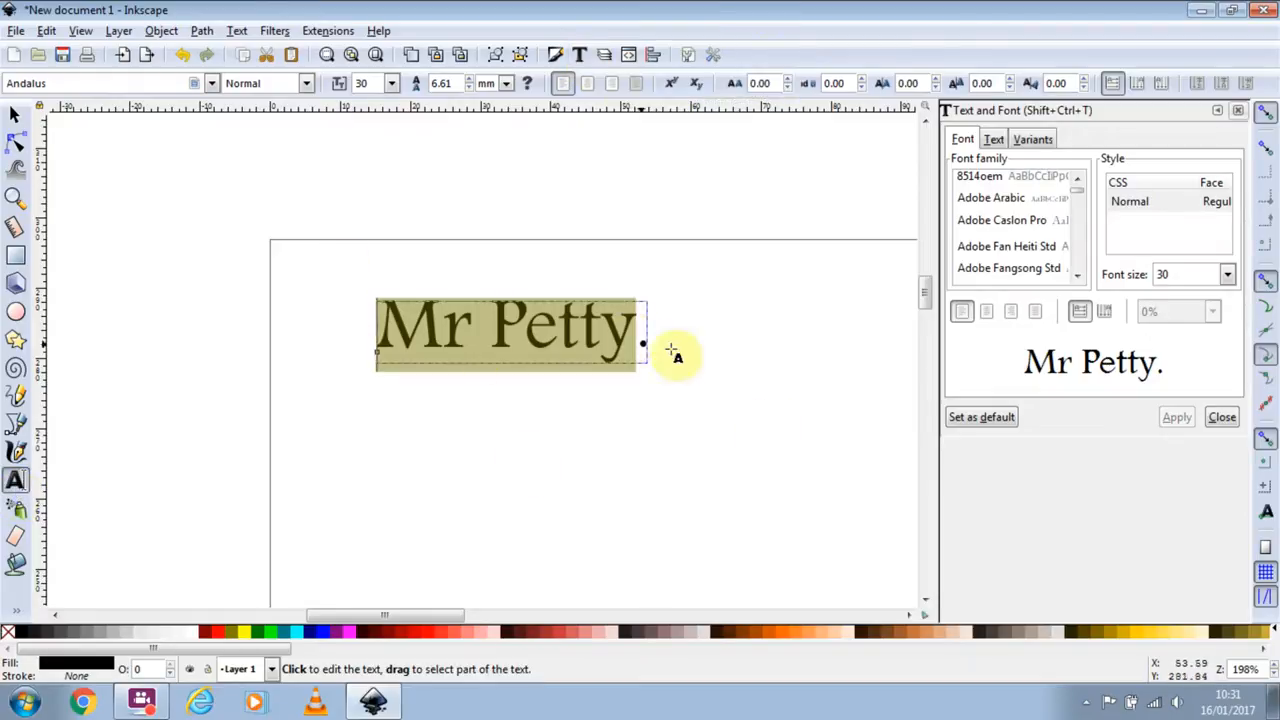
# Start saving the document under a new name and choose the personal user documents network drive (N:) as the location
pyautogui.click(15, 31)
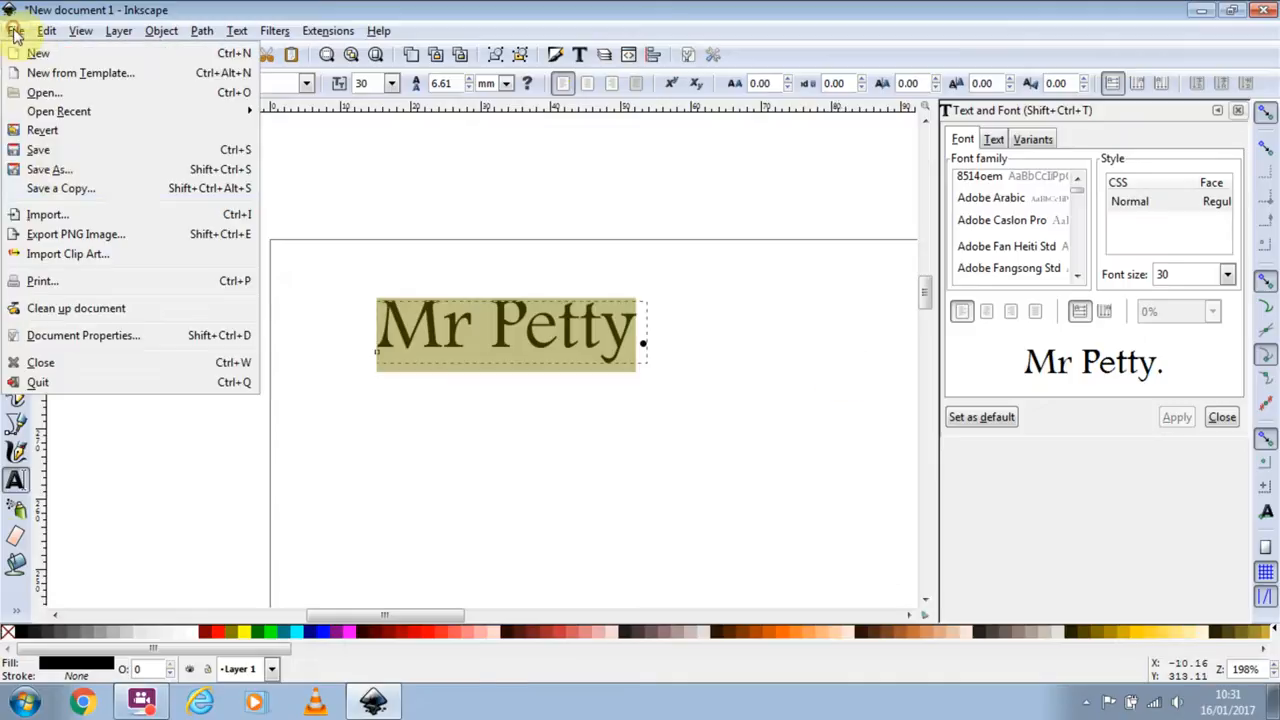
pyautogui.click(60, 169)
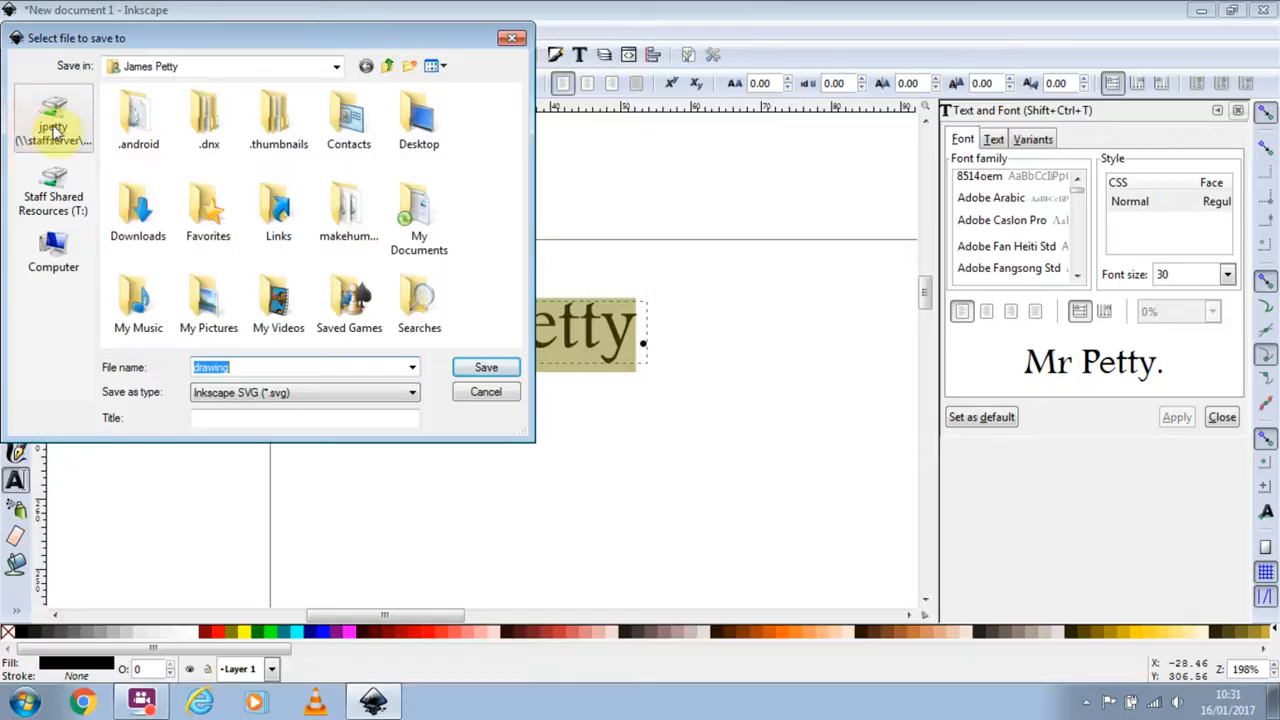
pyautogui.click(337, 66)
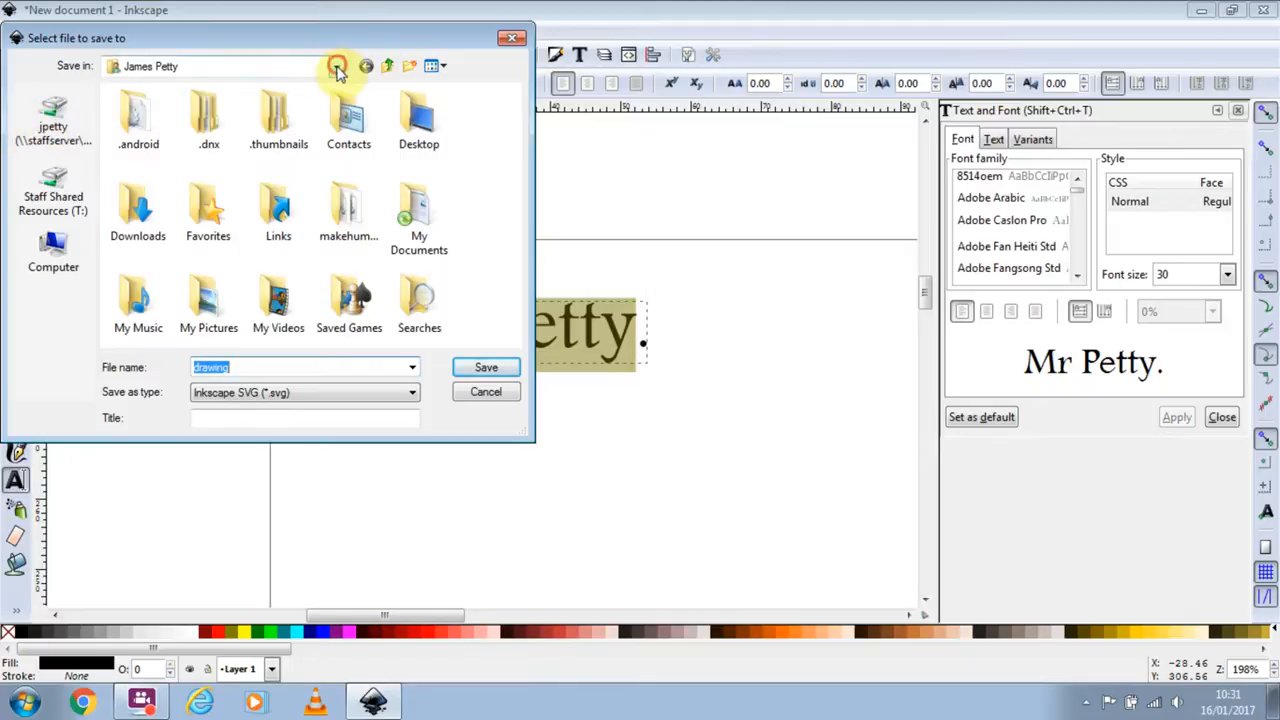
pyautogui.click(246, 30)
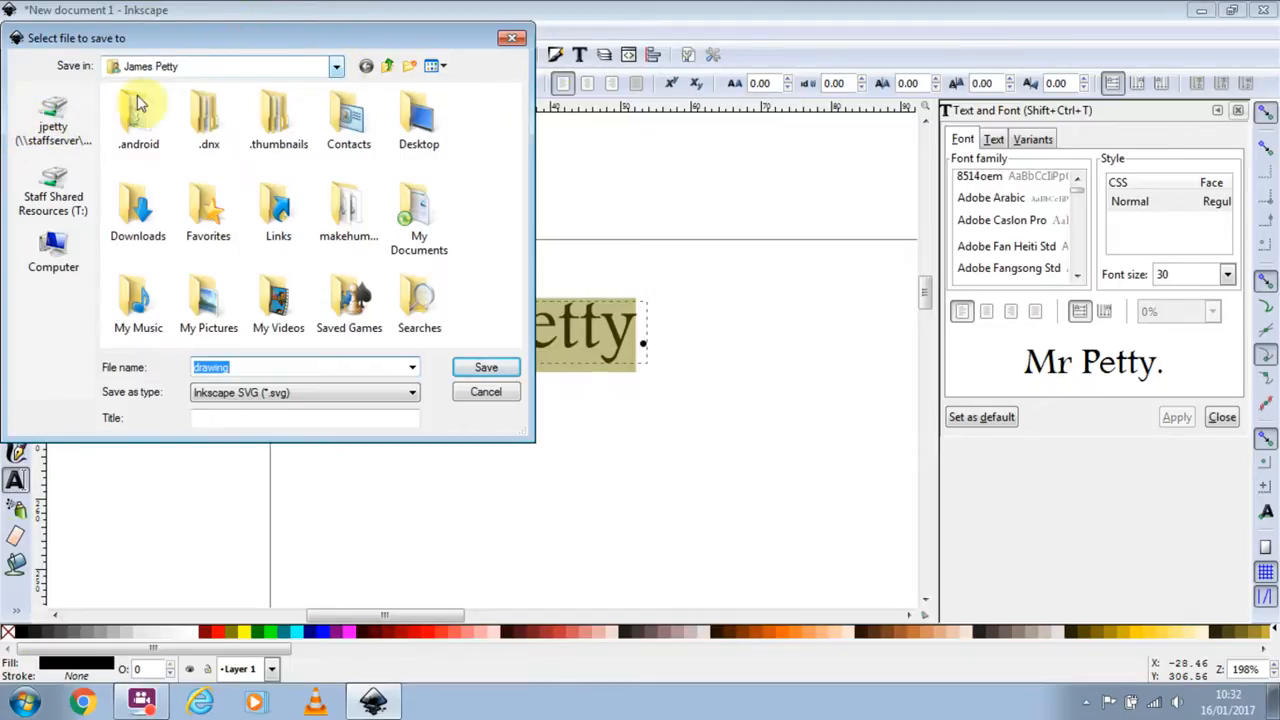
pyautogui.click(56, 130)
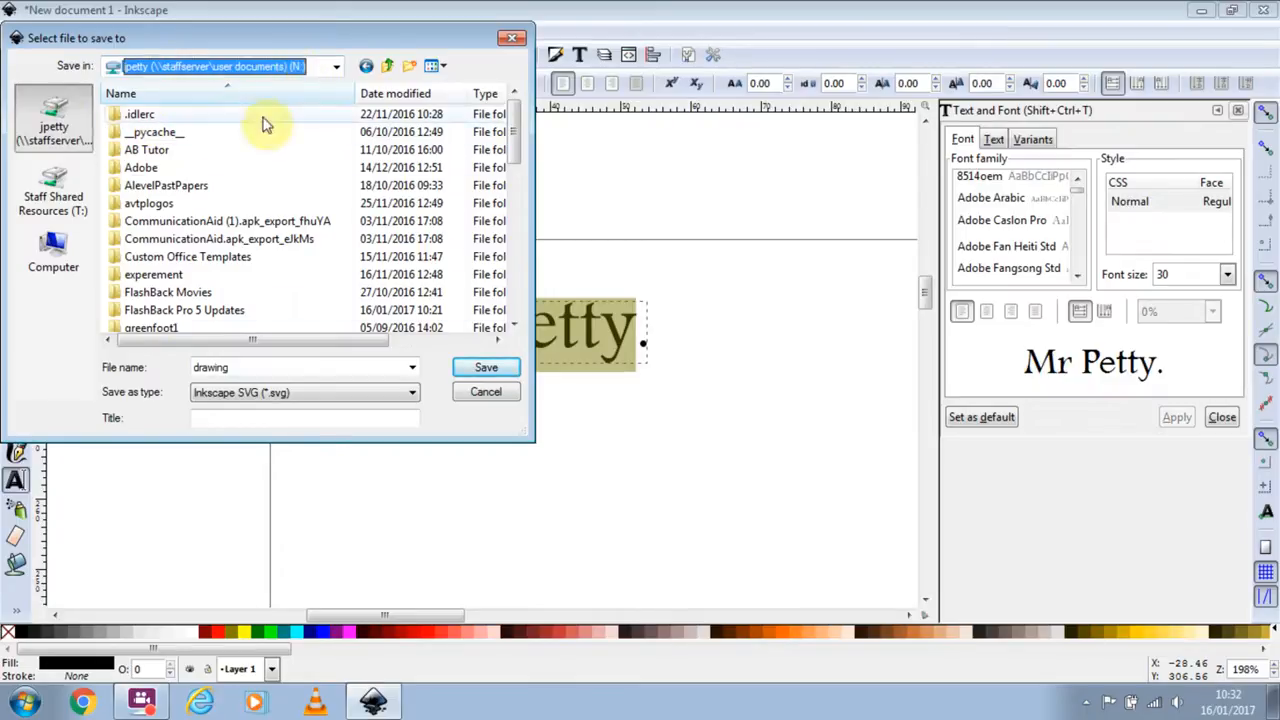
# Name the file MyFirstInkscape and save it in the Inkscape SVG format
pyautogui.doubleClick(277, 367)
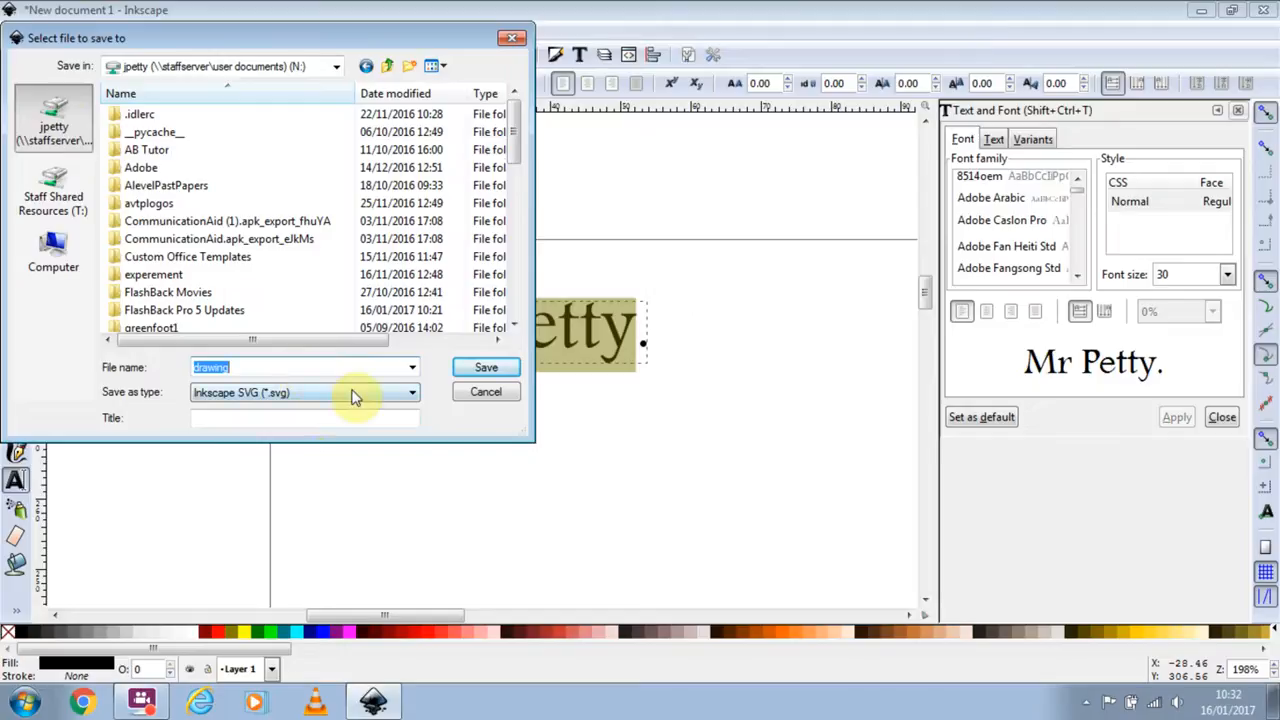
pyautogui.write('My')
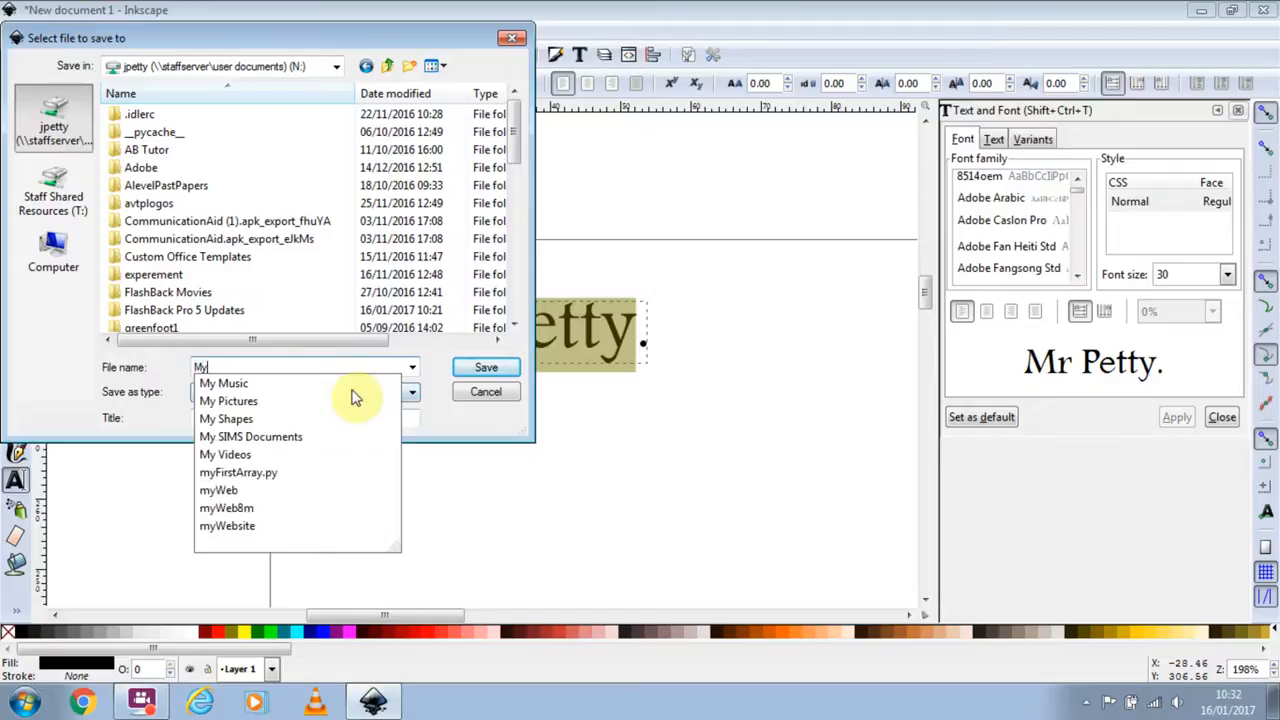
pyautogui.write('First')
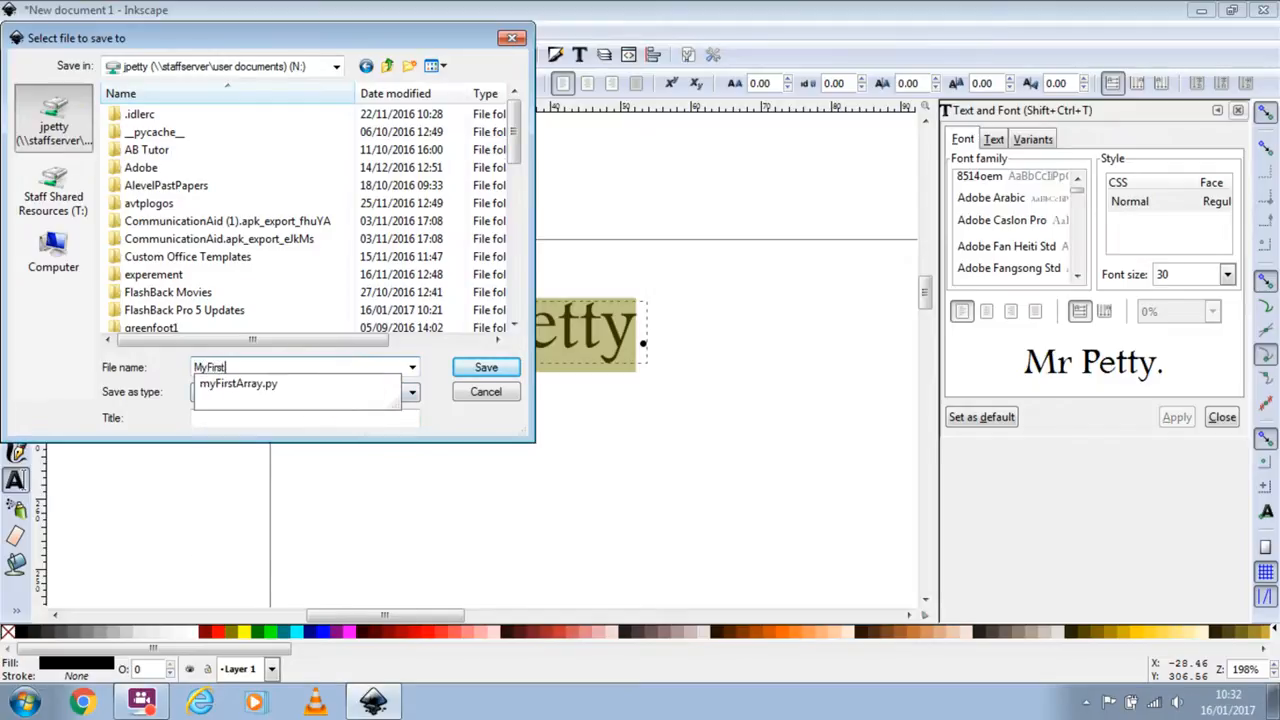
pyautogui.write('Inkscape')
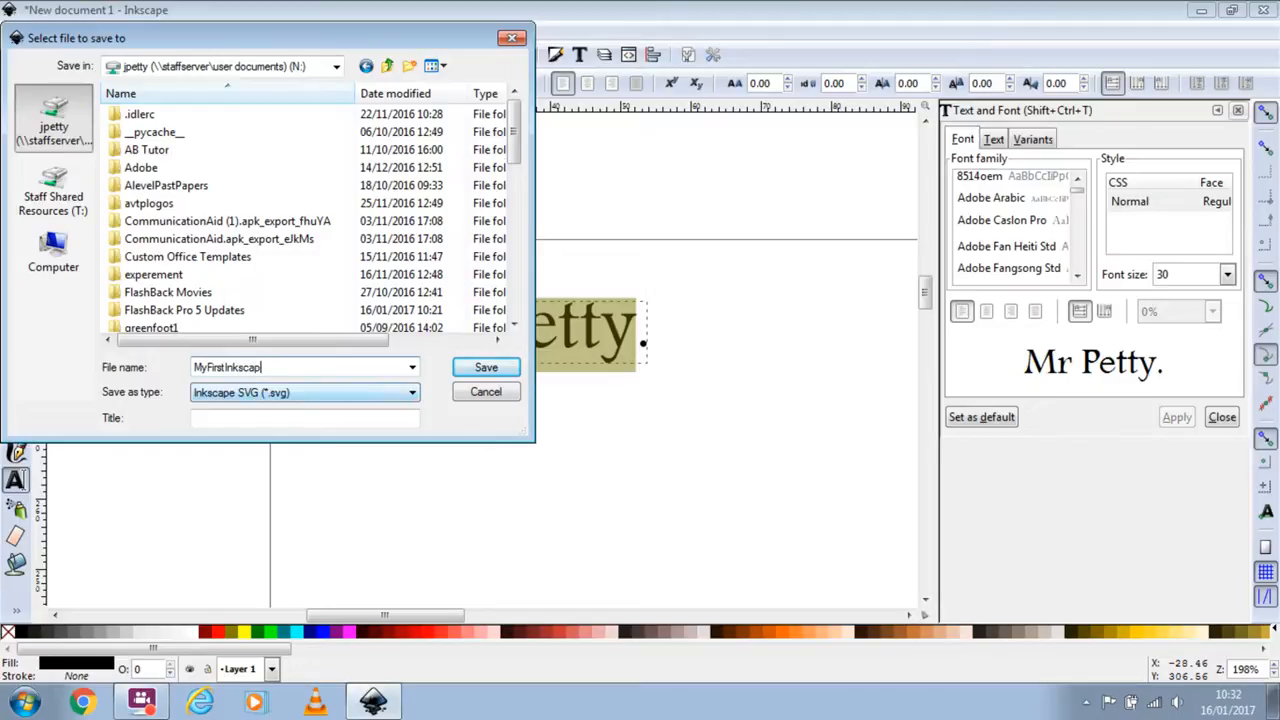
pyautogui.click(490, 372)
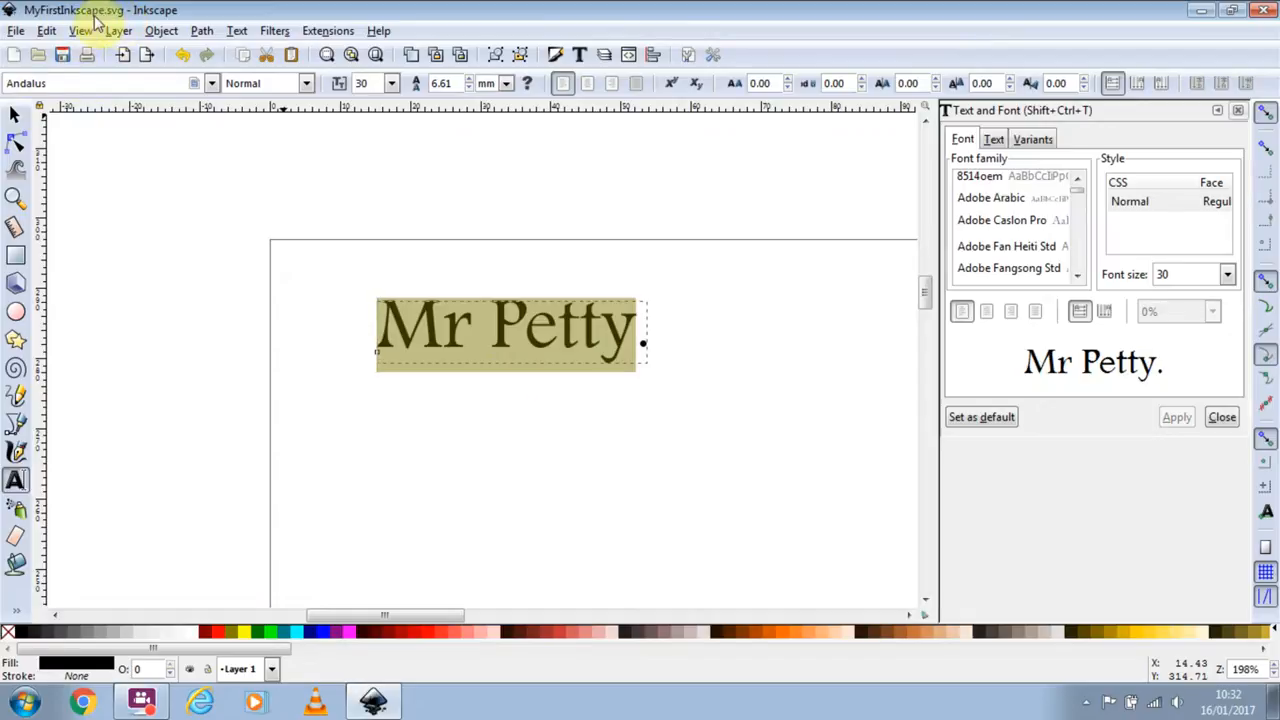
pyautogui.click(16, 30)
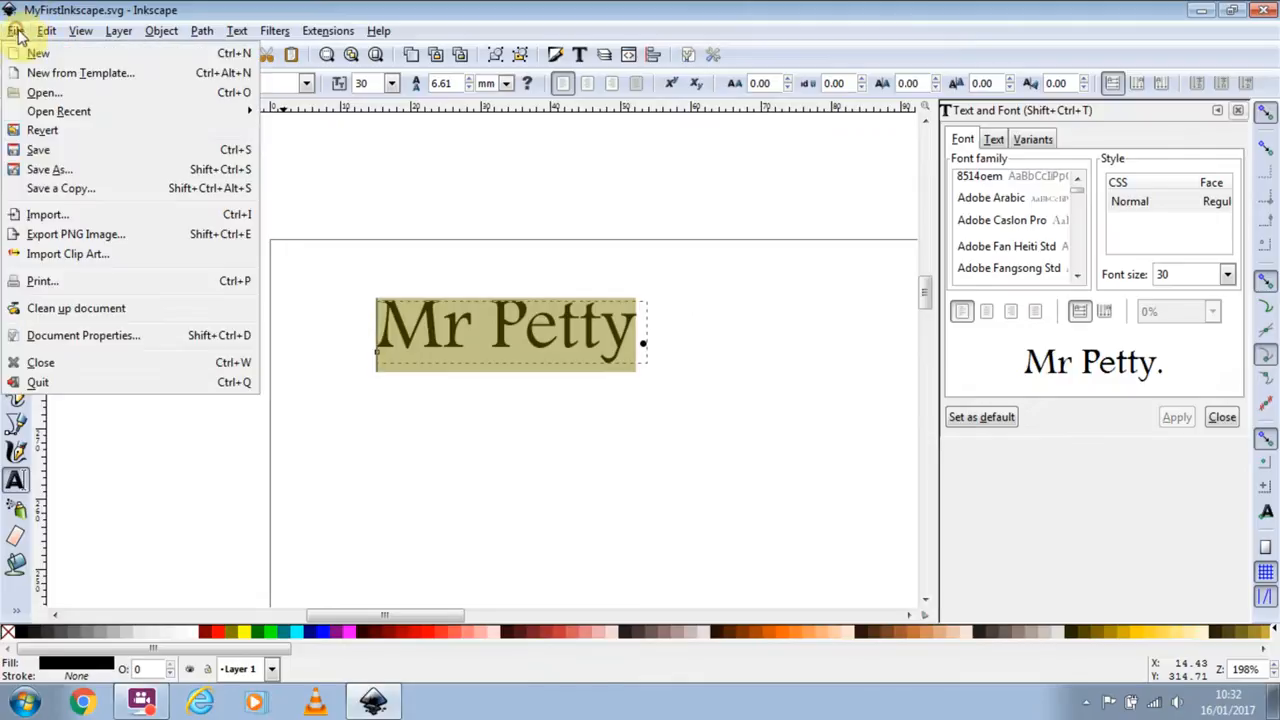
pyautogui.click(57, 172)
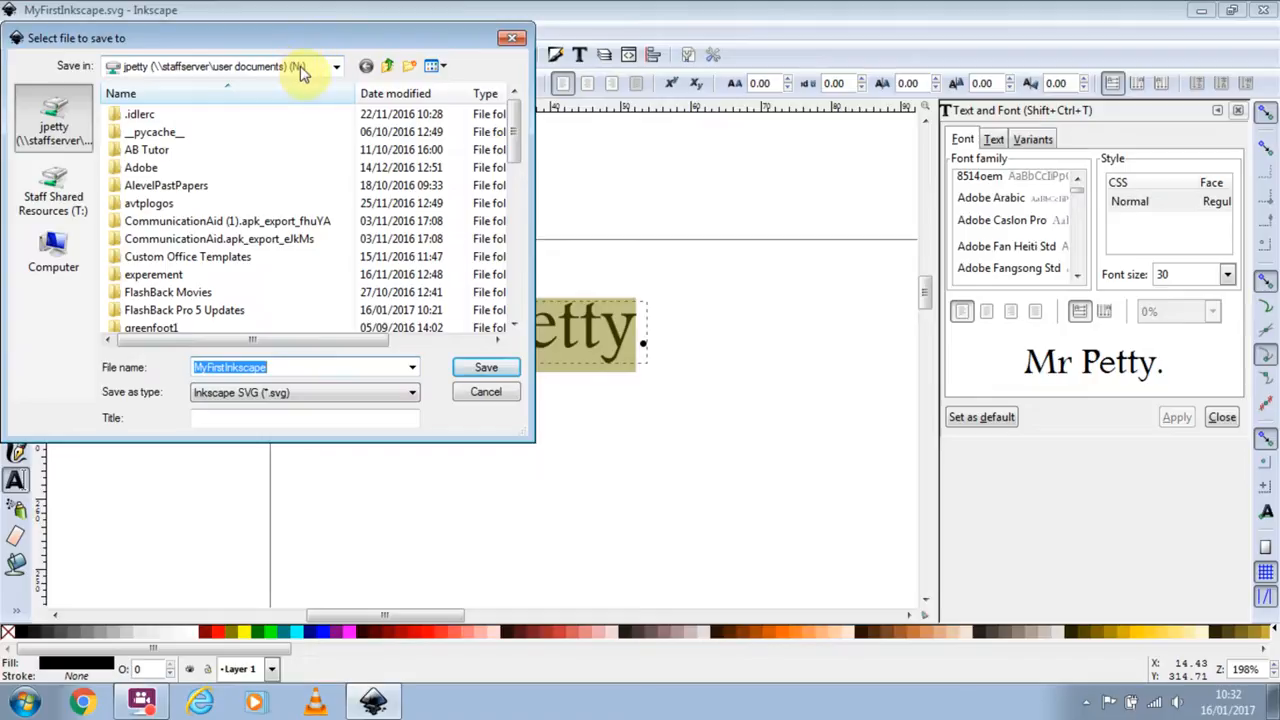
pyautogui.click(503, 394)
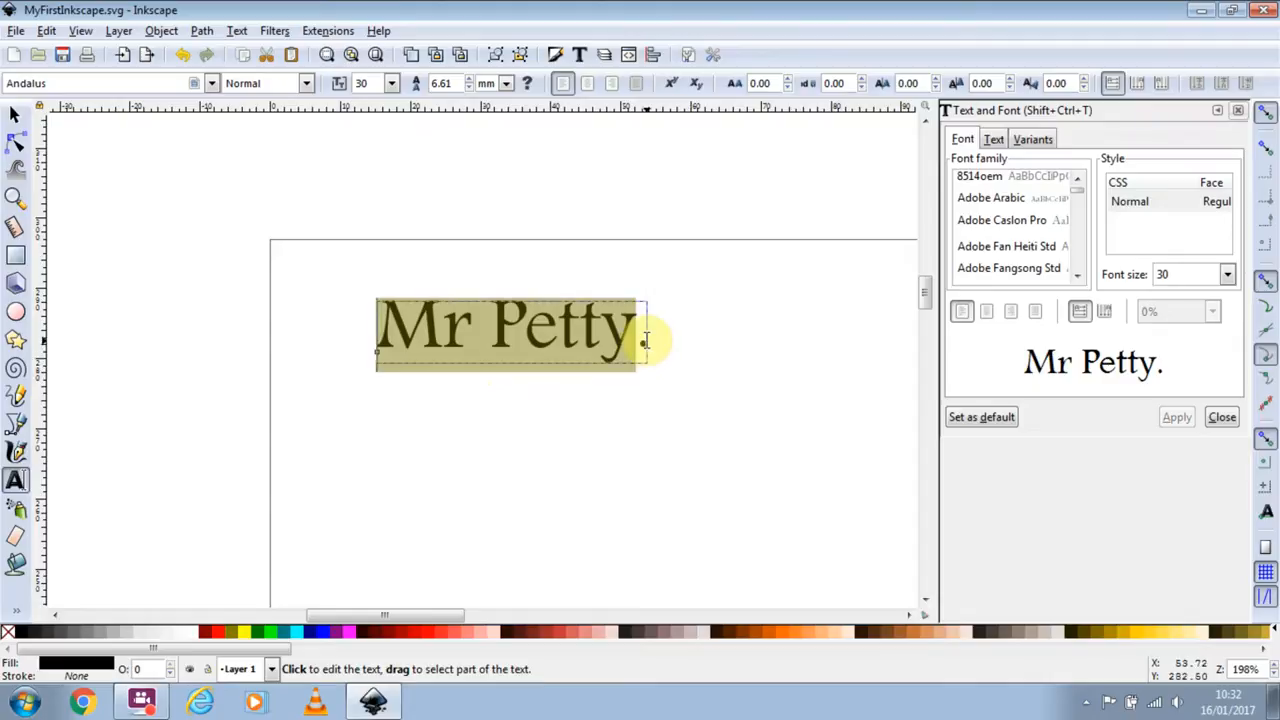